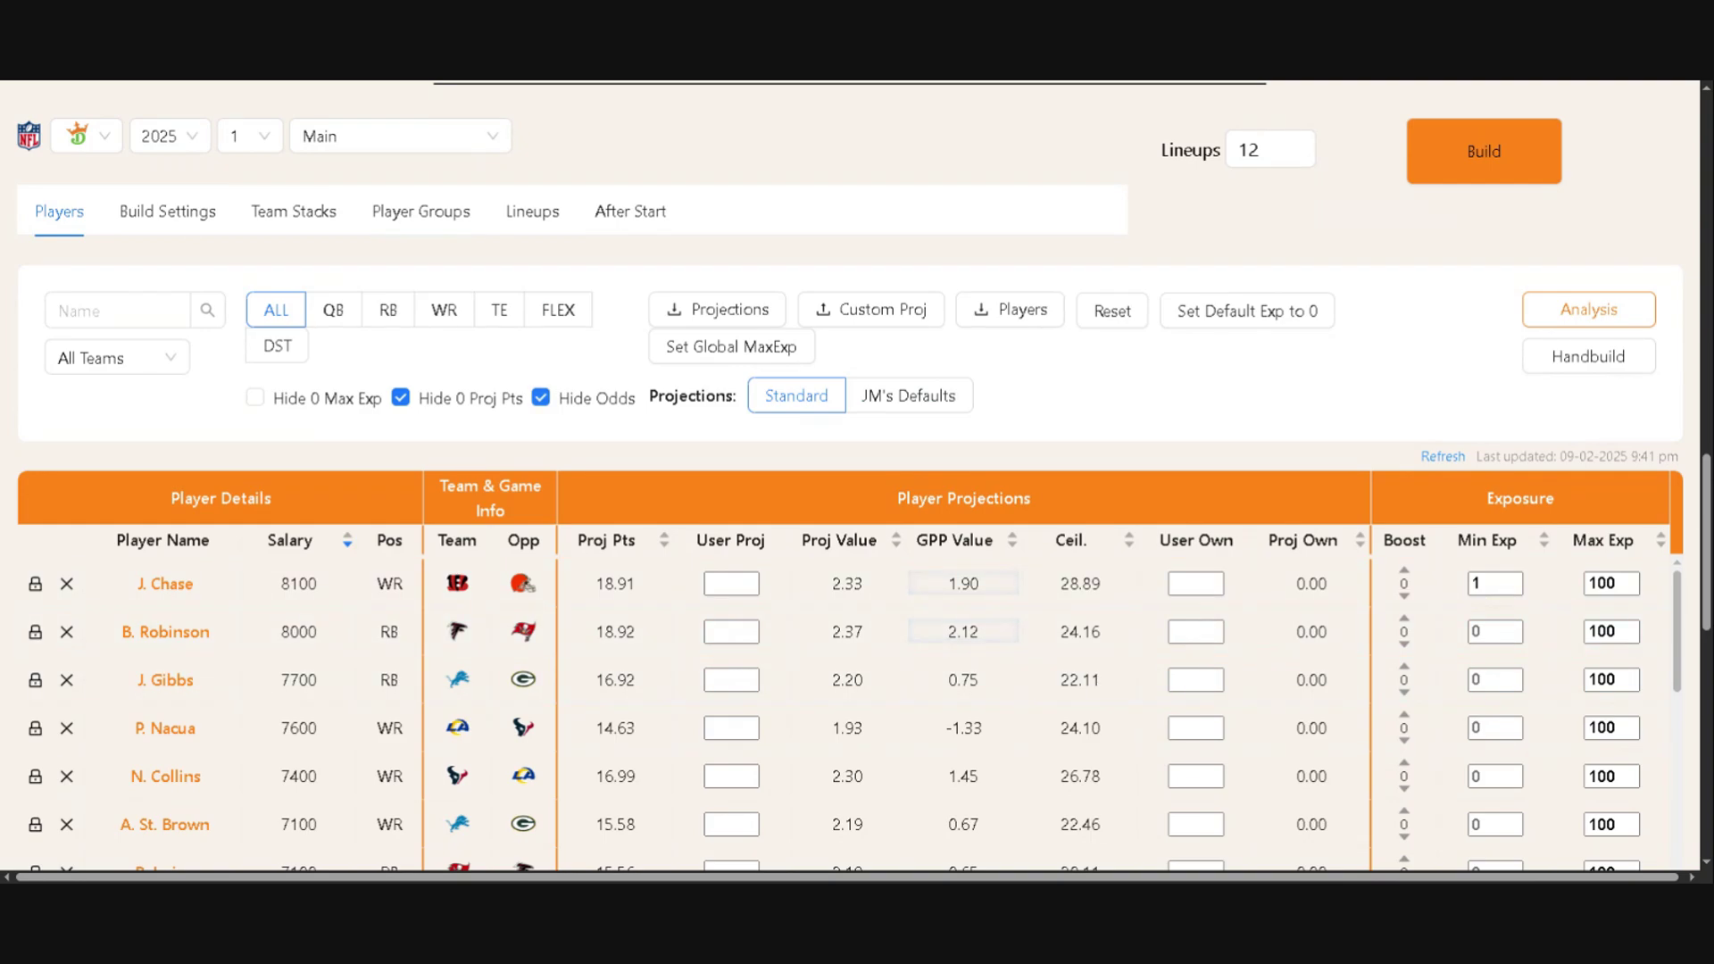
Open the built lineups and look over the 12 lineups of Build 1 with their sim results.
left_click(532, 211)
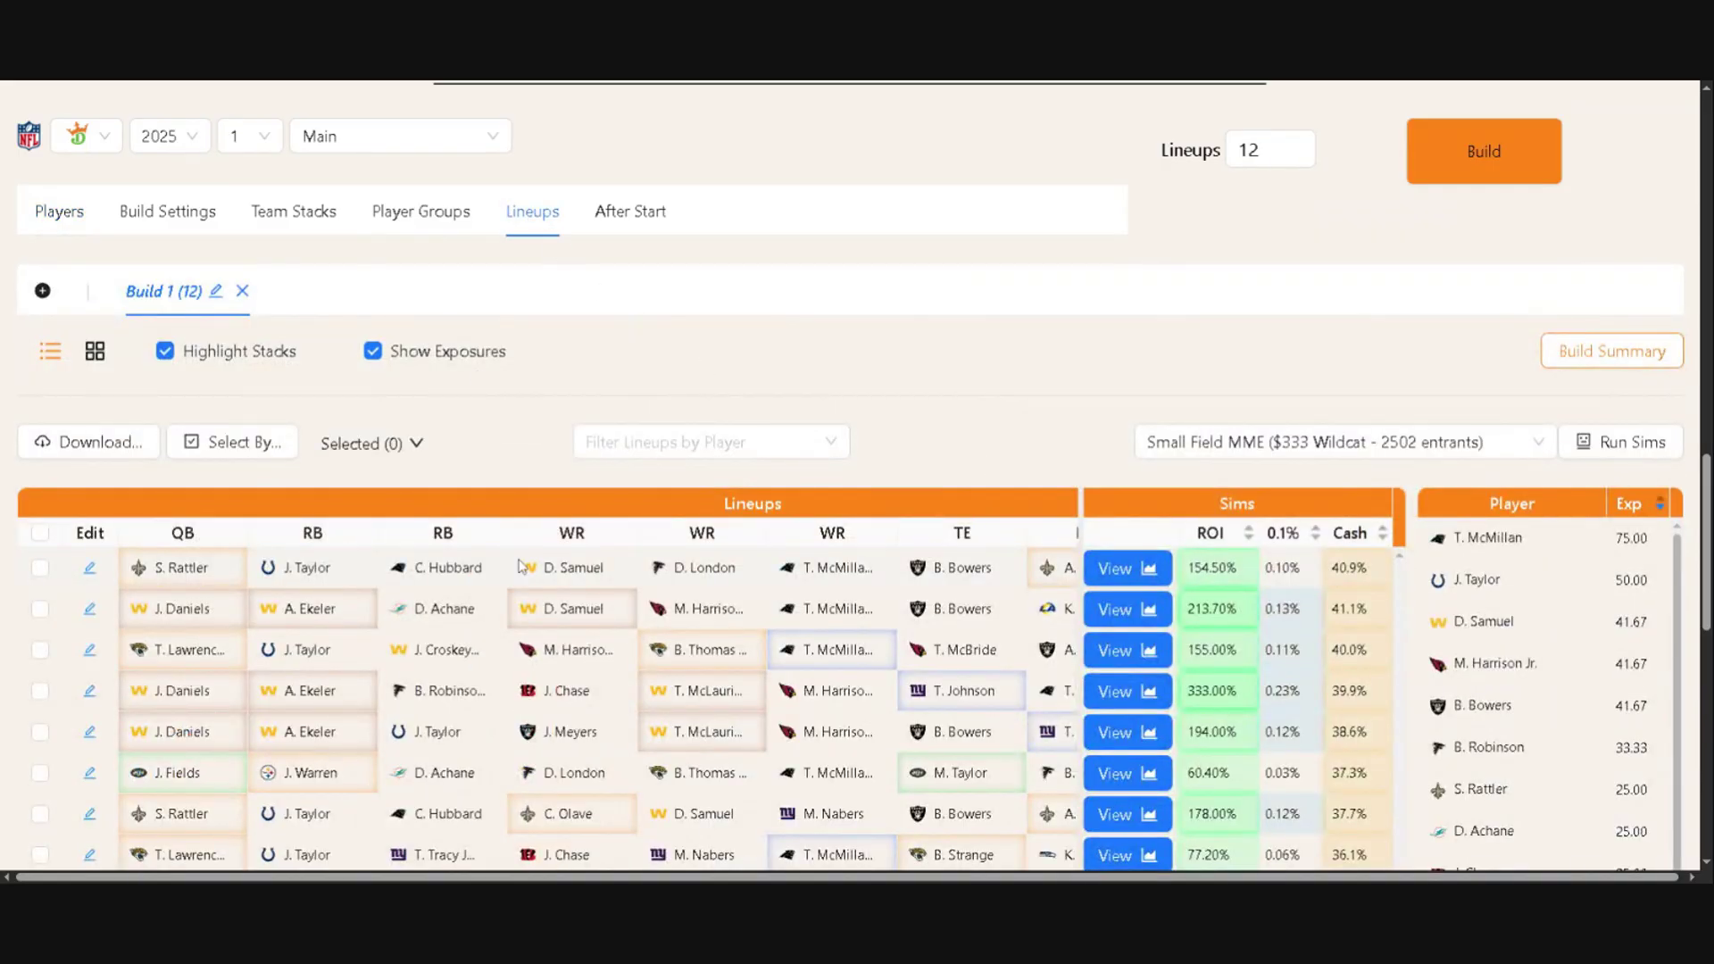
scroll(446, 625, "down", 5)
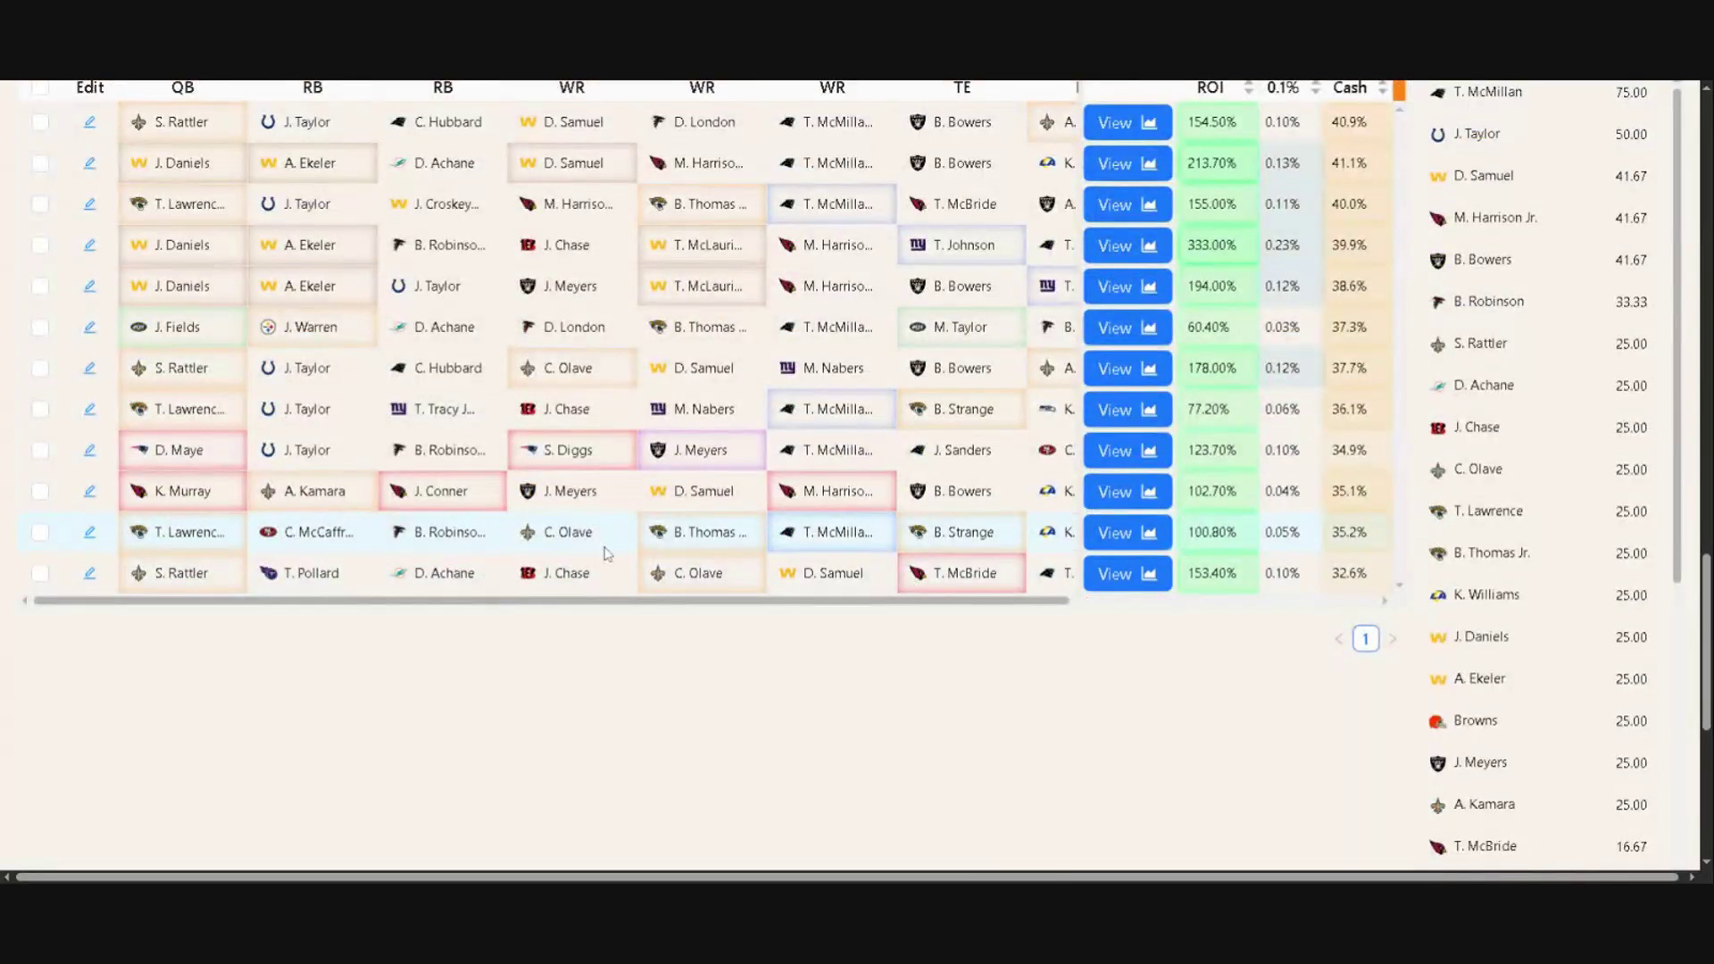
scroll(610, 558, "up", 3)
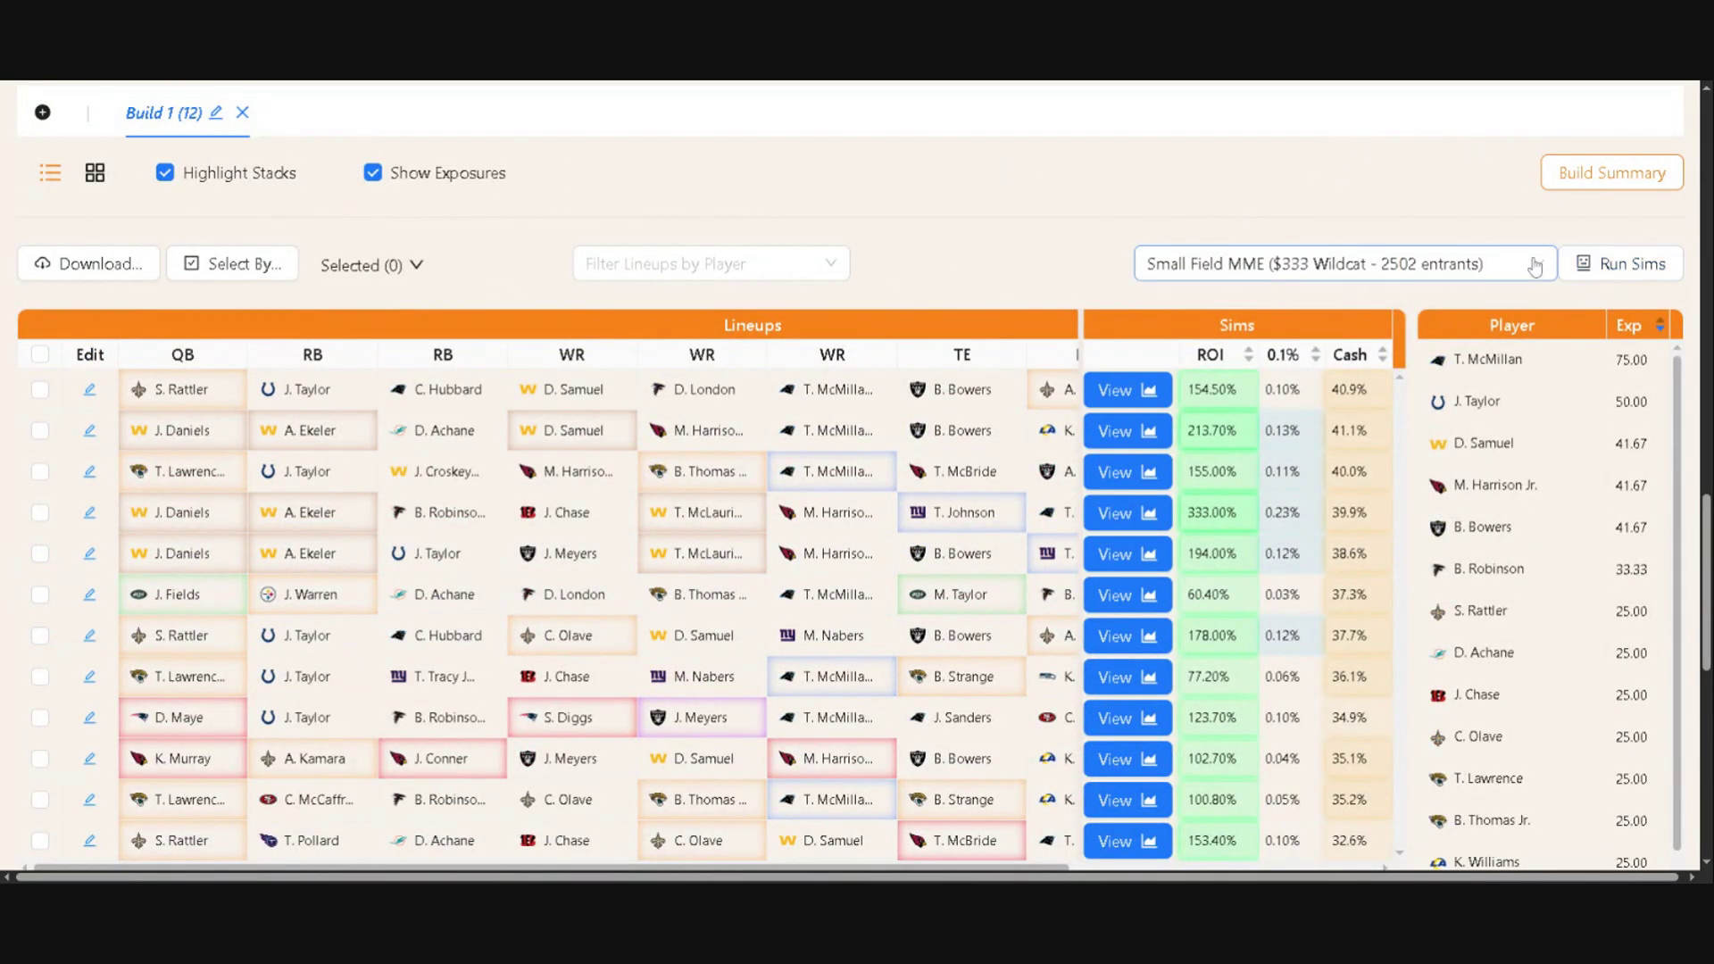
Examine the contest choices available for simulating the Build 1 lineups.
left_click(1453, 264)
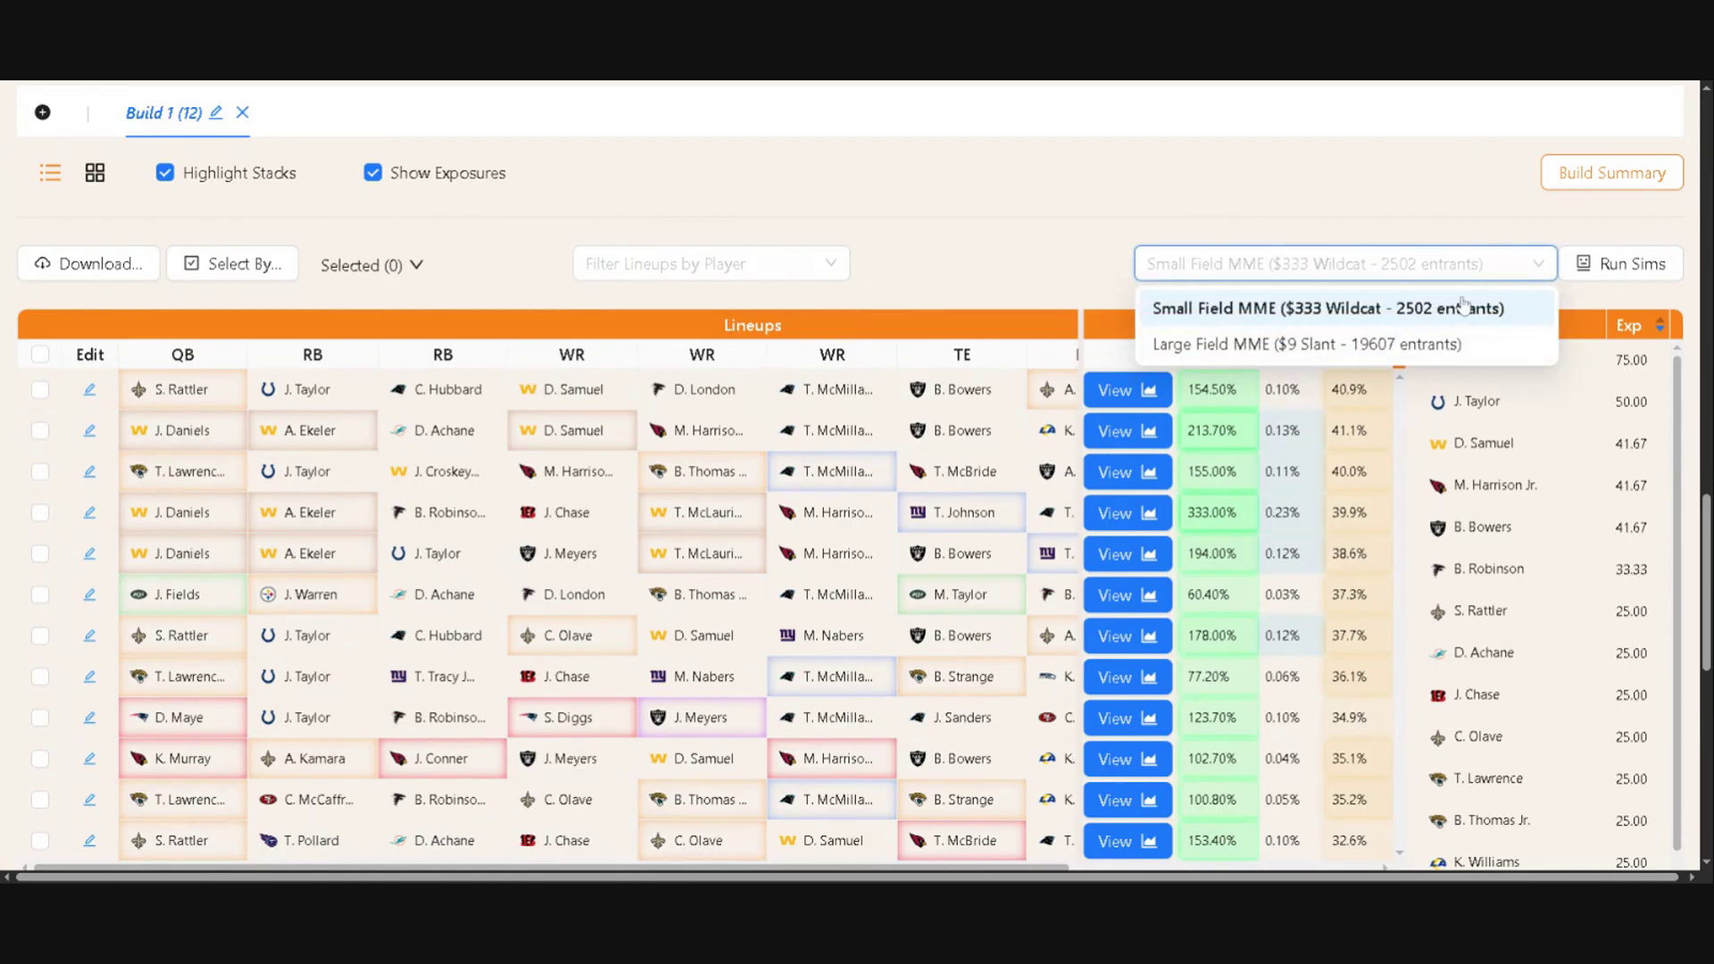
left_click(1404, 199)
left_click(1623, 267)
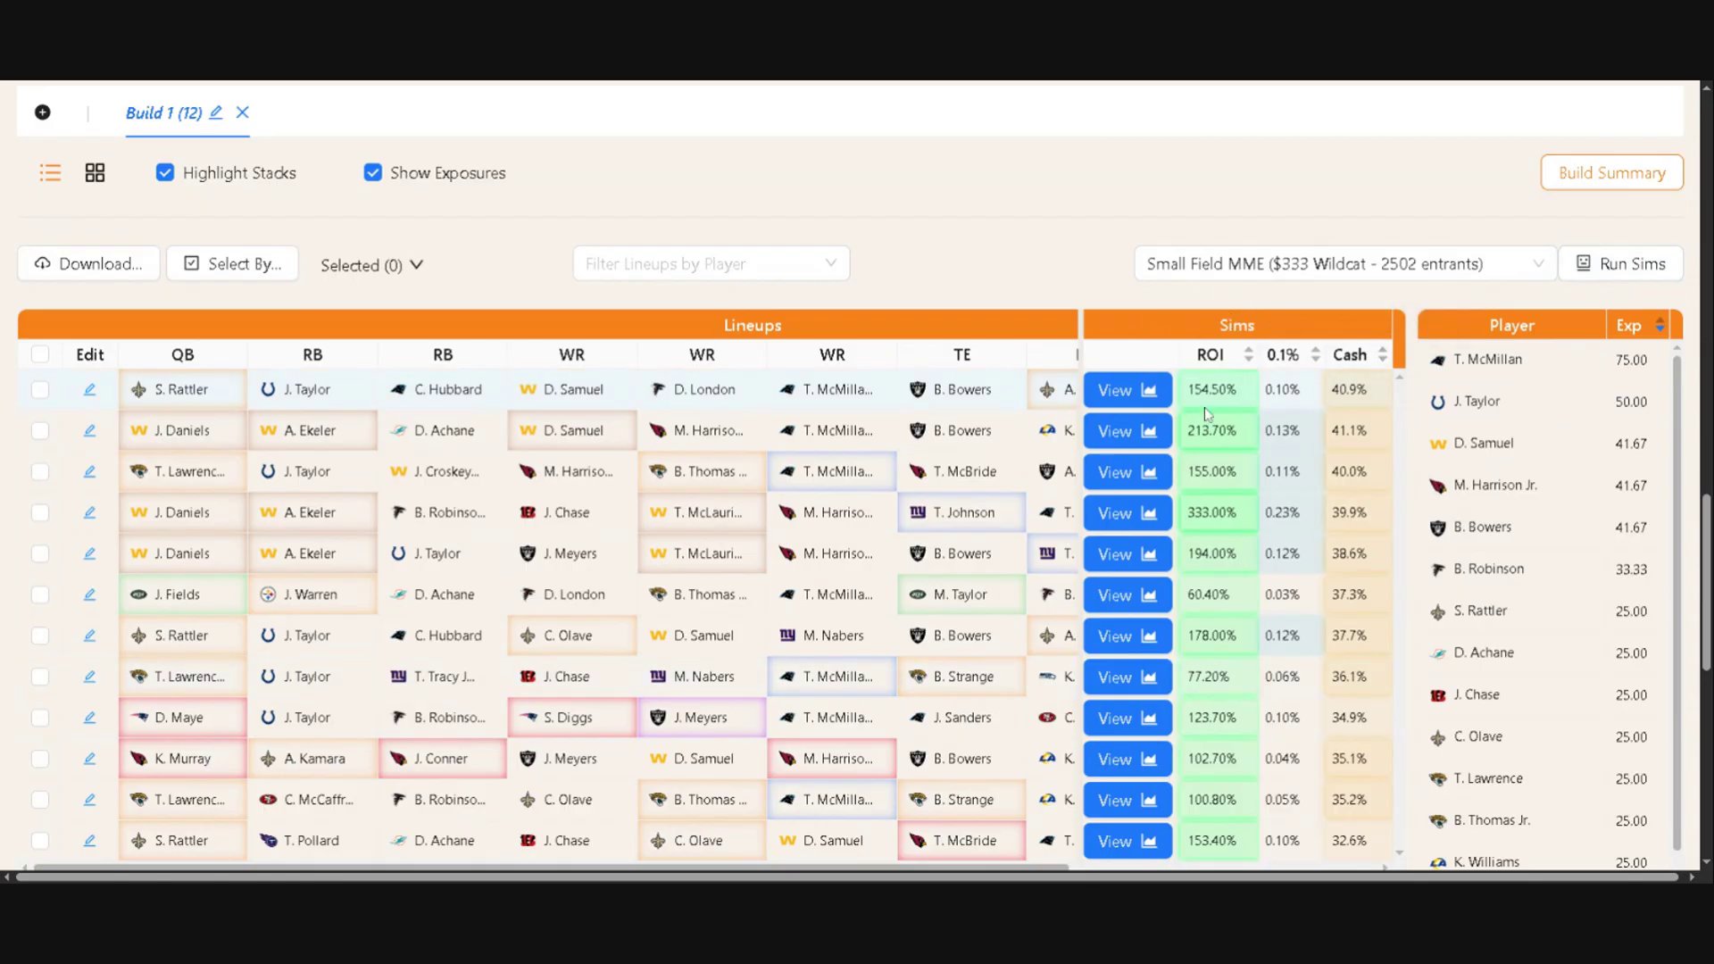
left_click(1349, 264)
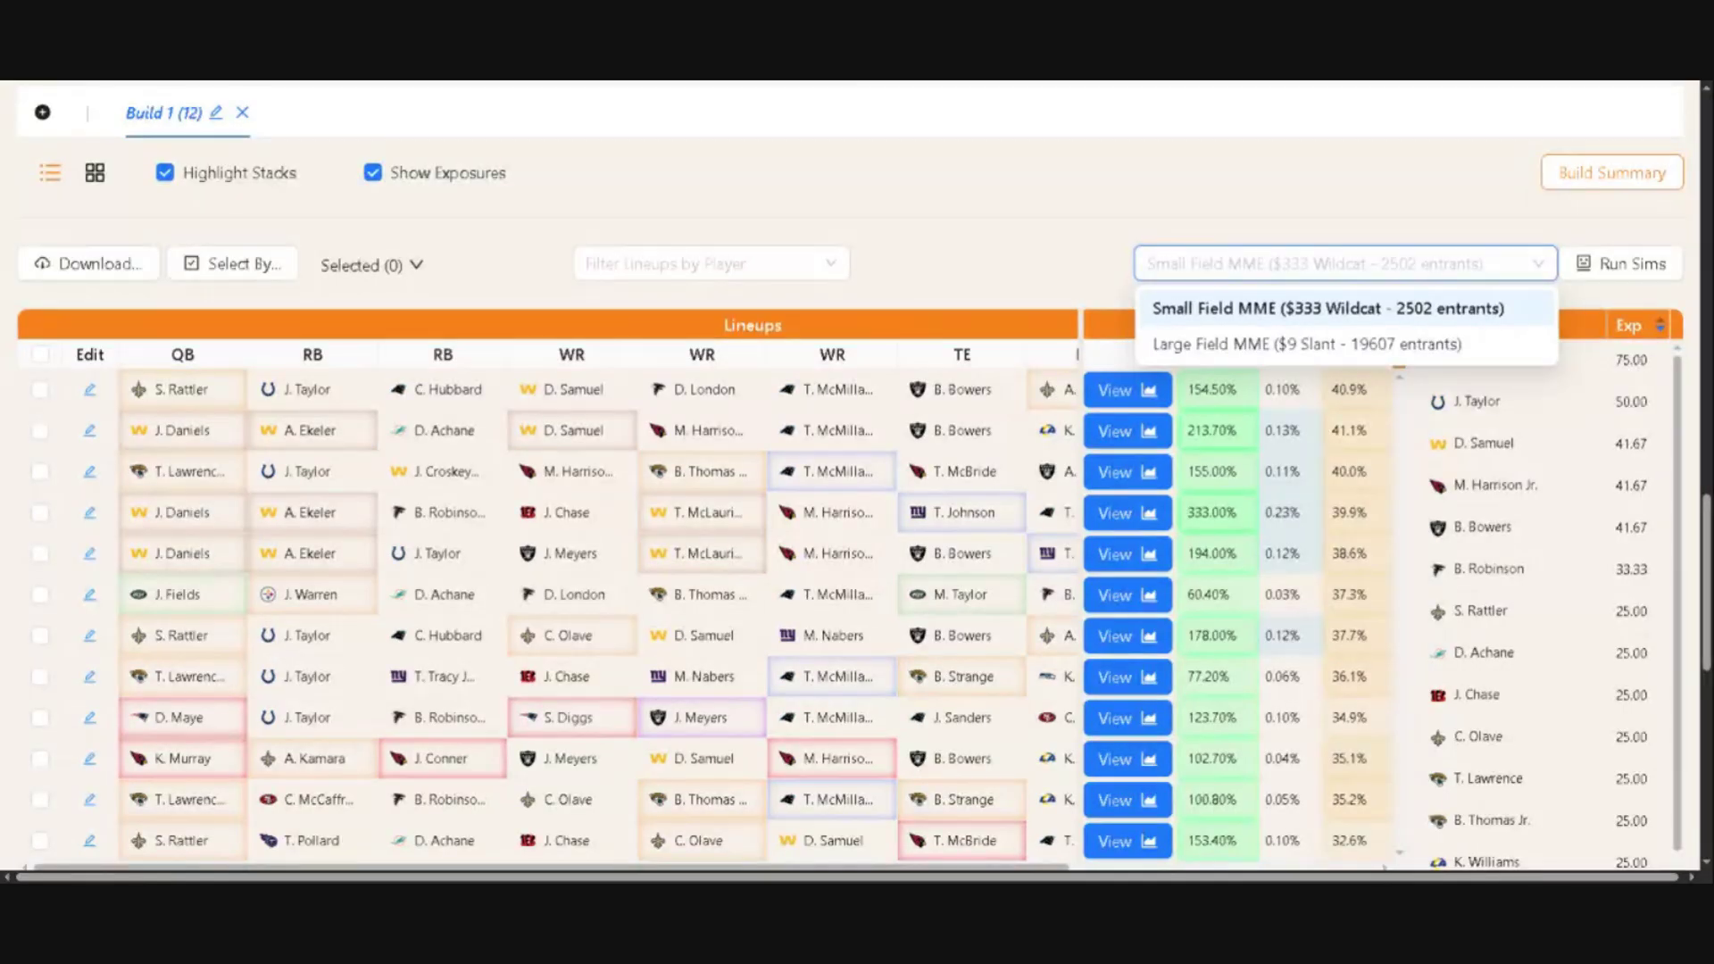
left_click(1235, 223)
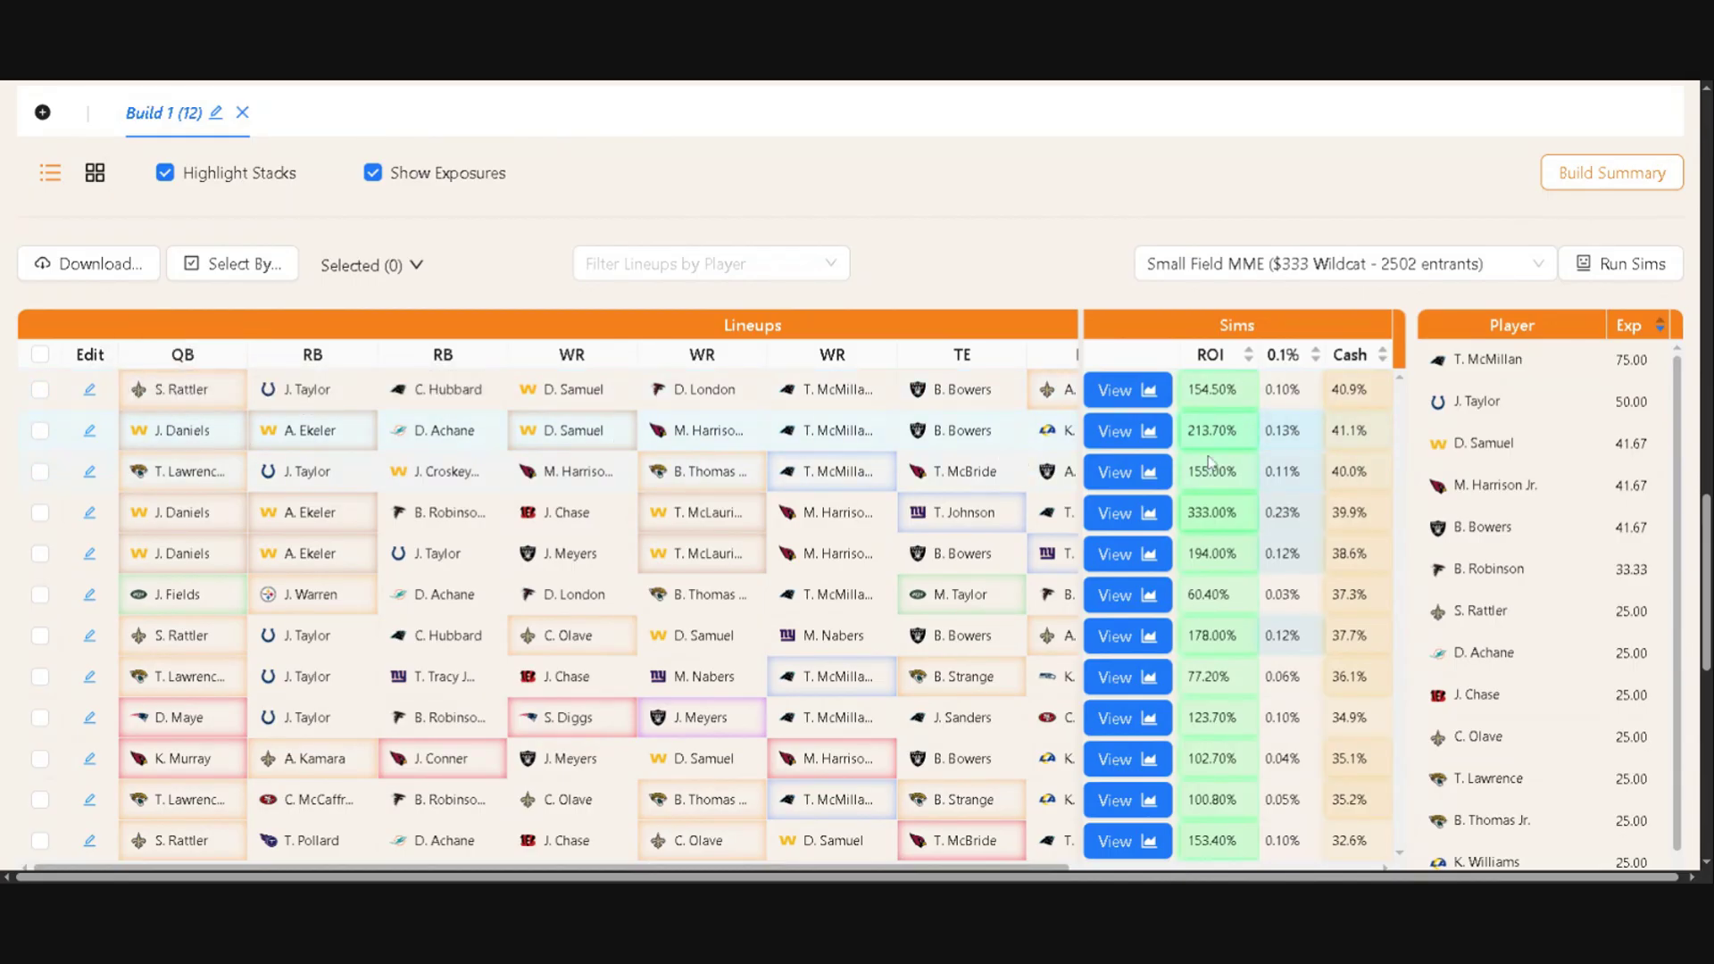
Set the lineup sims contest to Large Field MME ($9 Slant - 19607 entrants).
left_click(1528, 272)
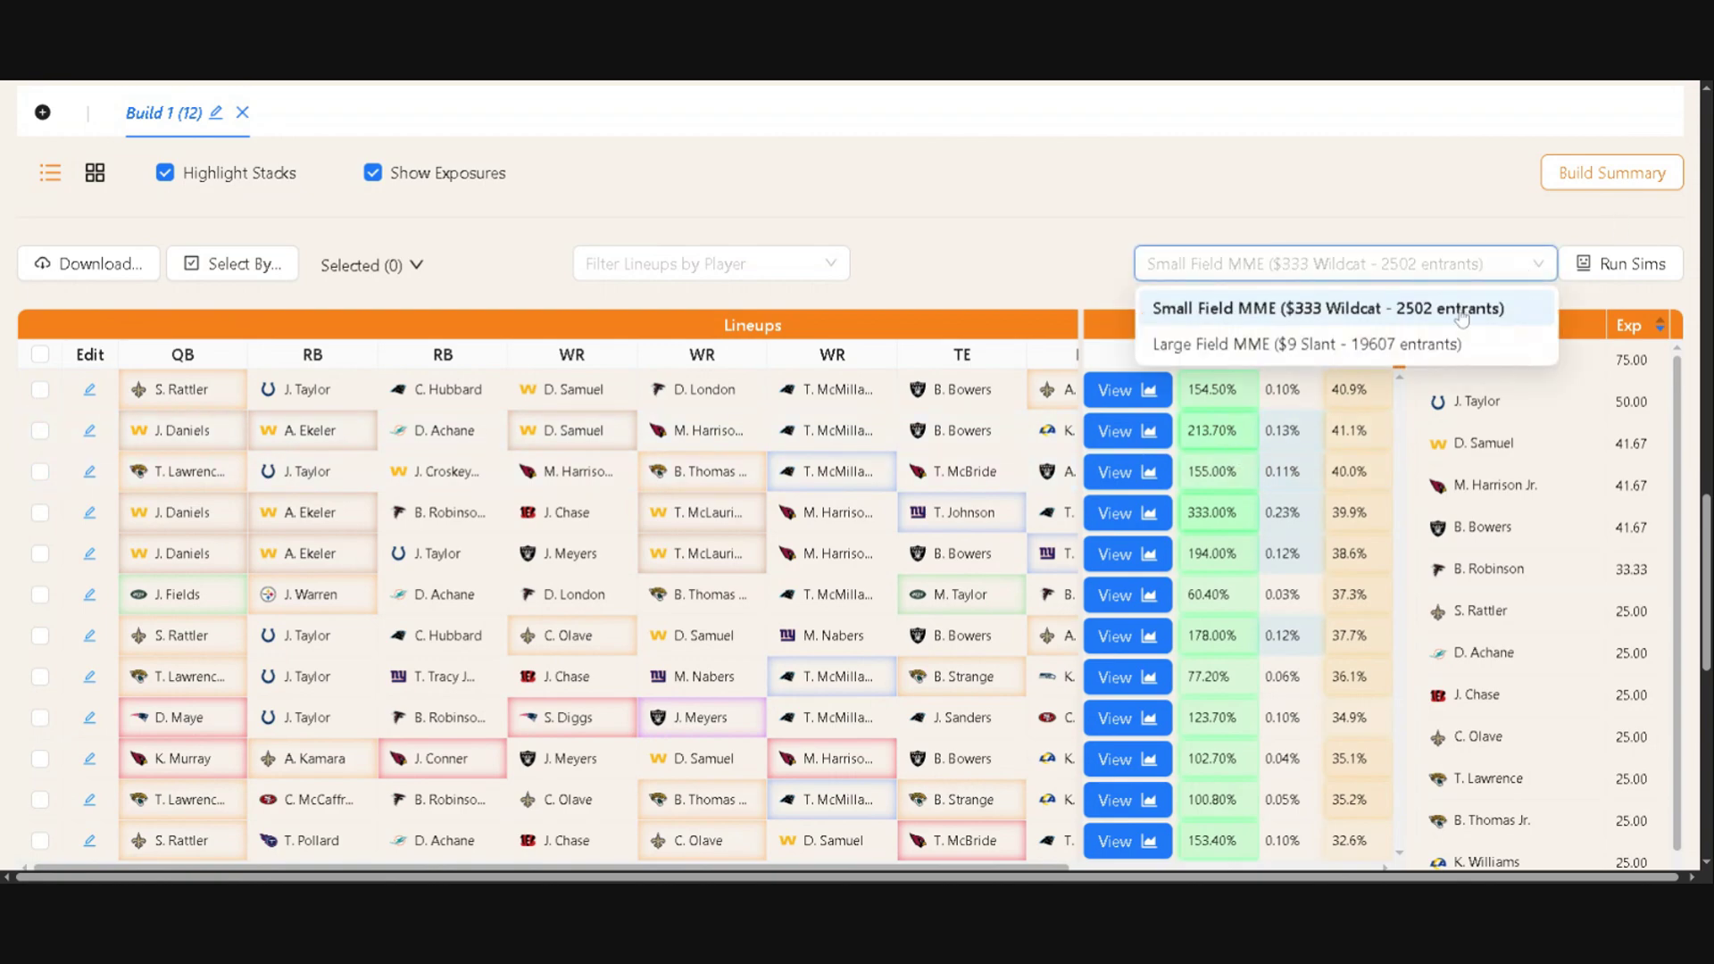
left_click(1381, 353)
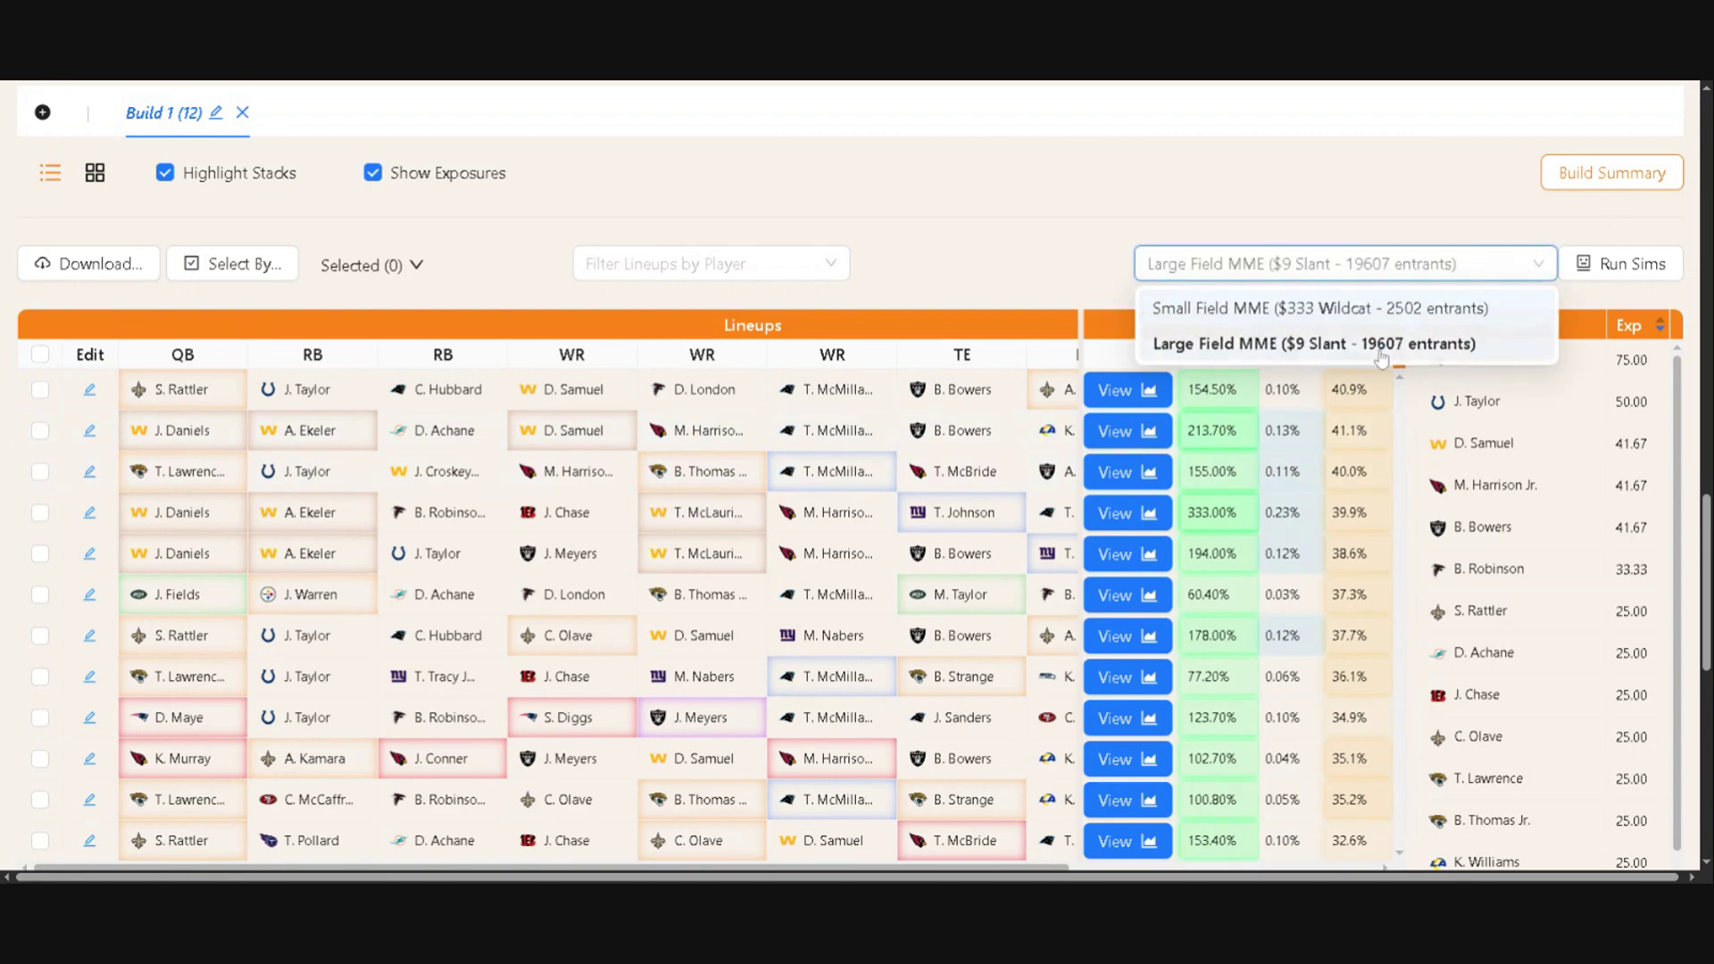
left_click(1620, 265)
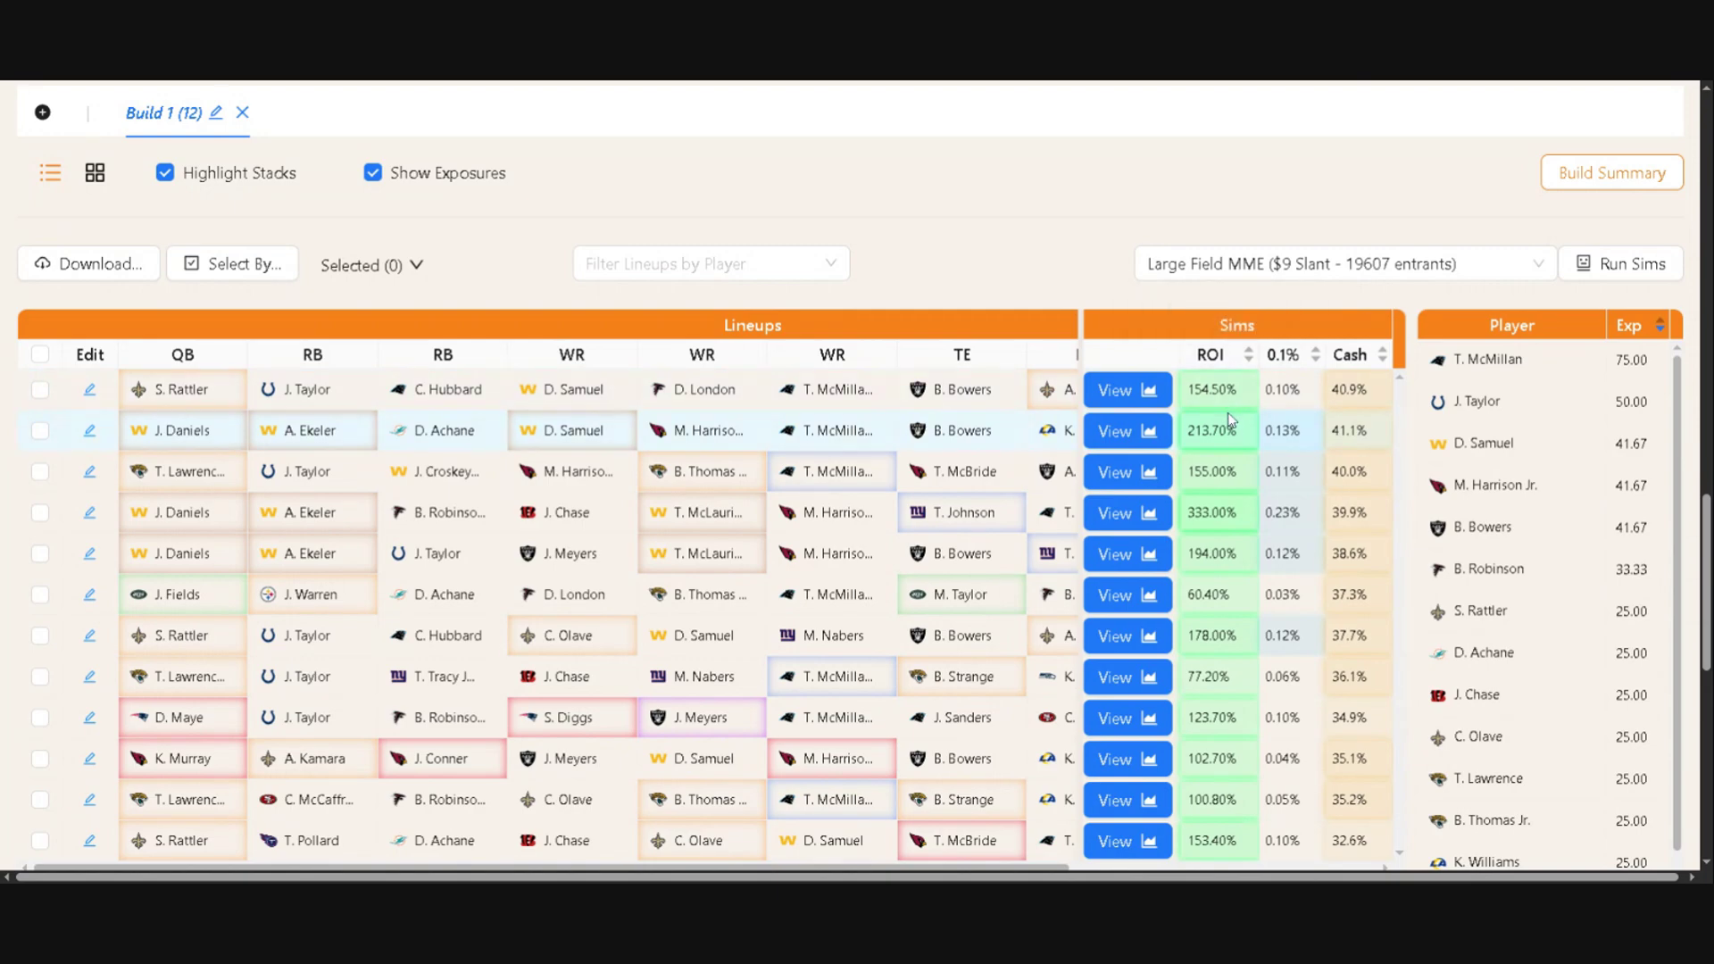
scroll(1230, 429, "down", 1)
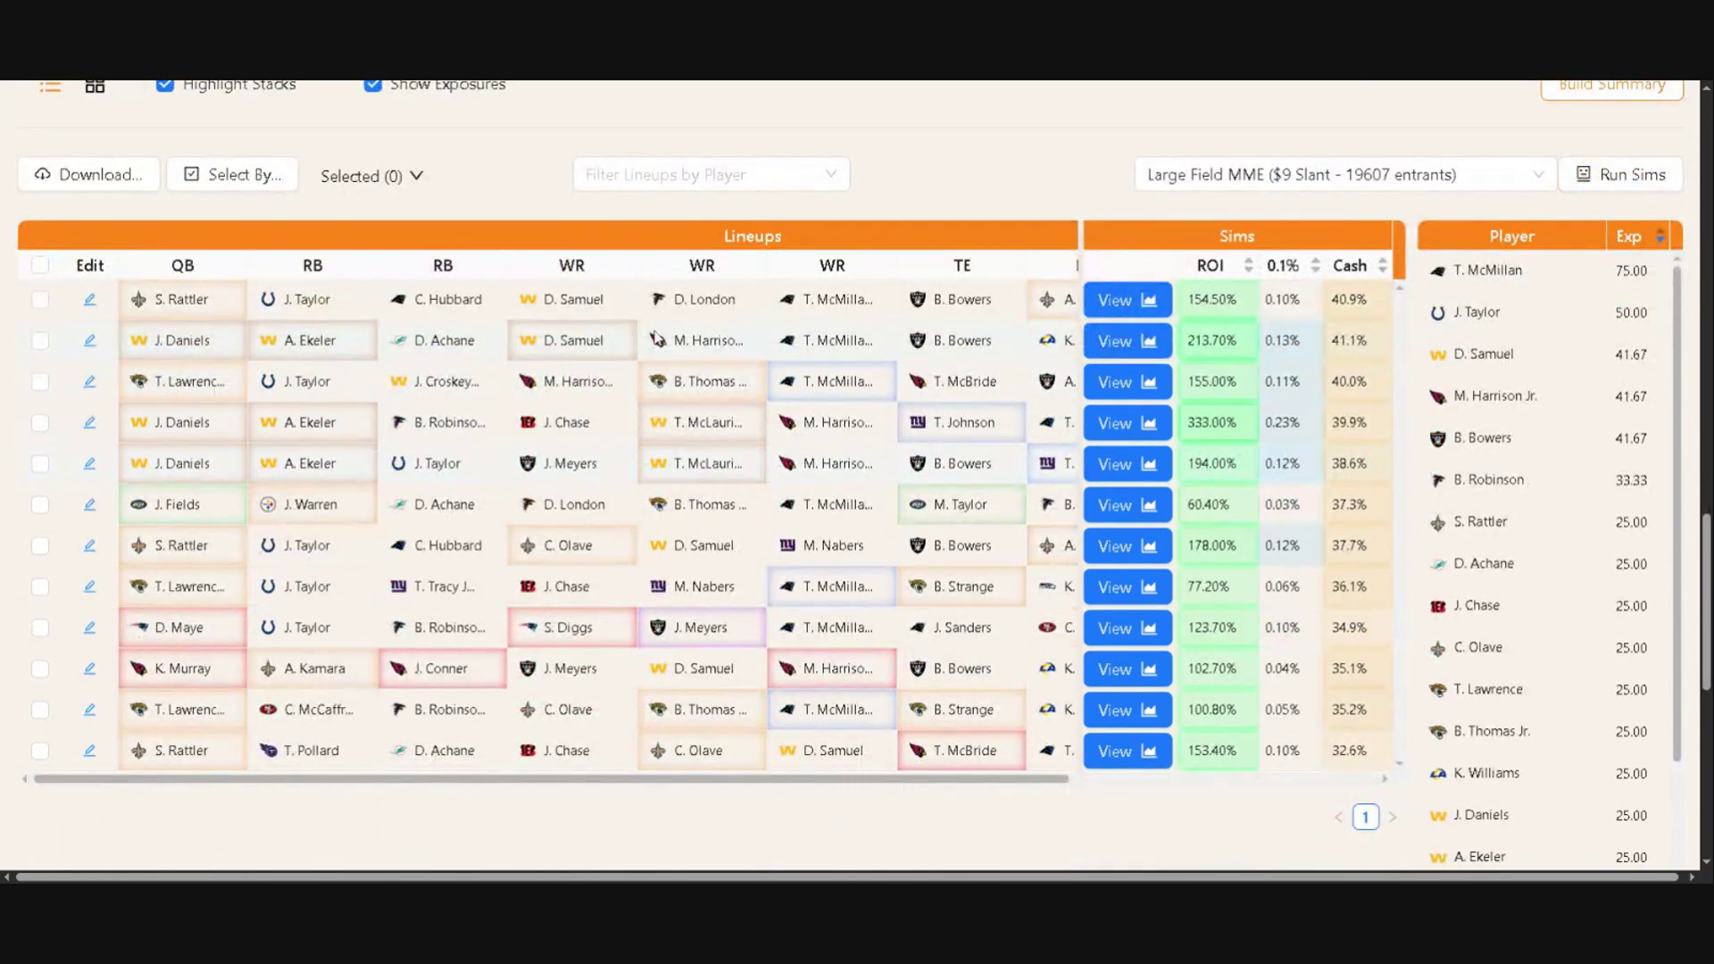
scroll(1067, 304, "up", 3)
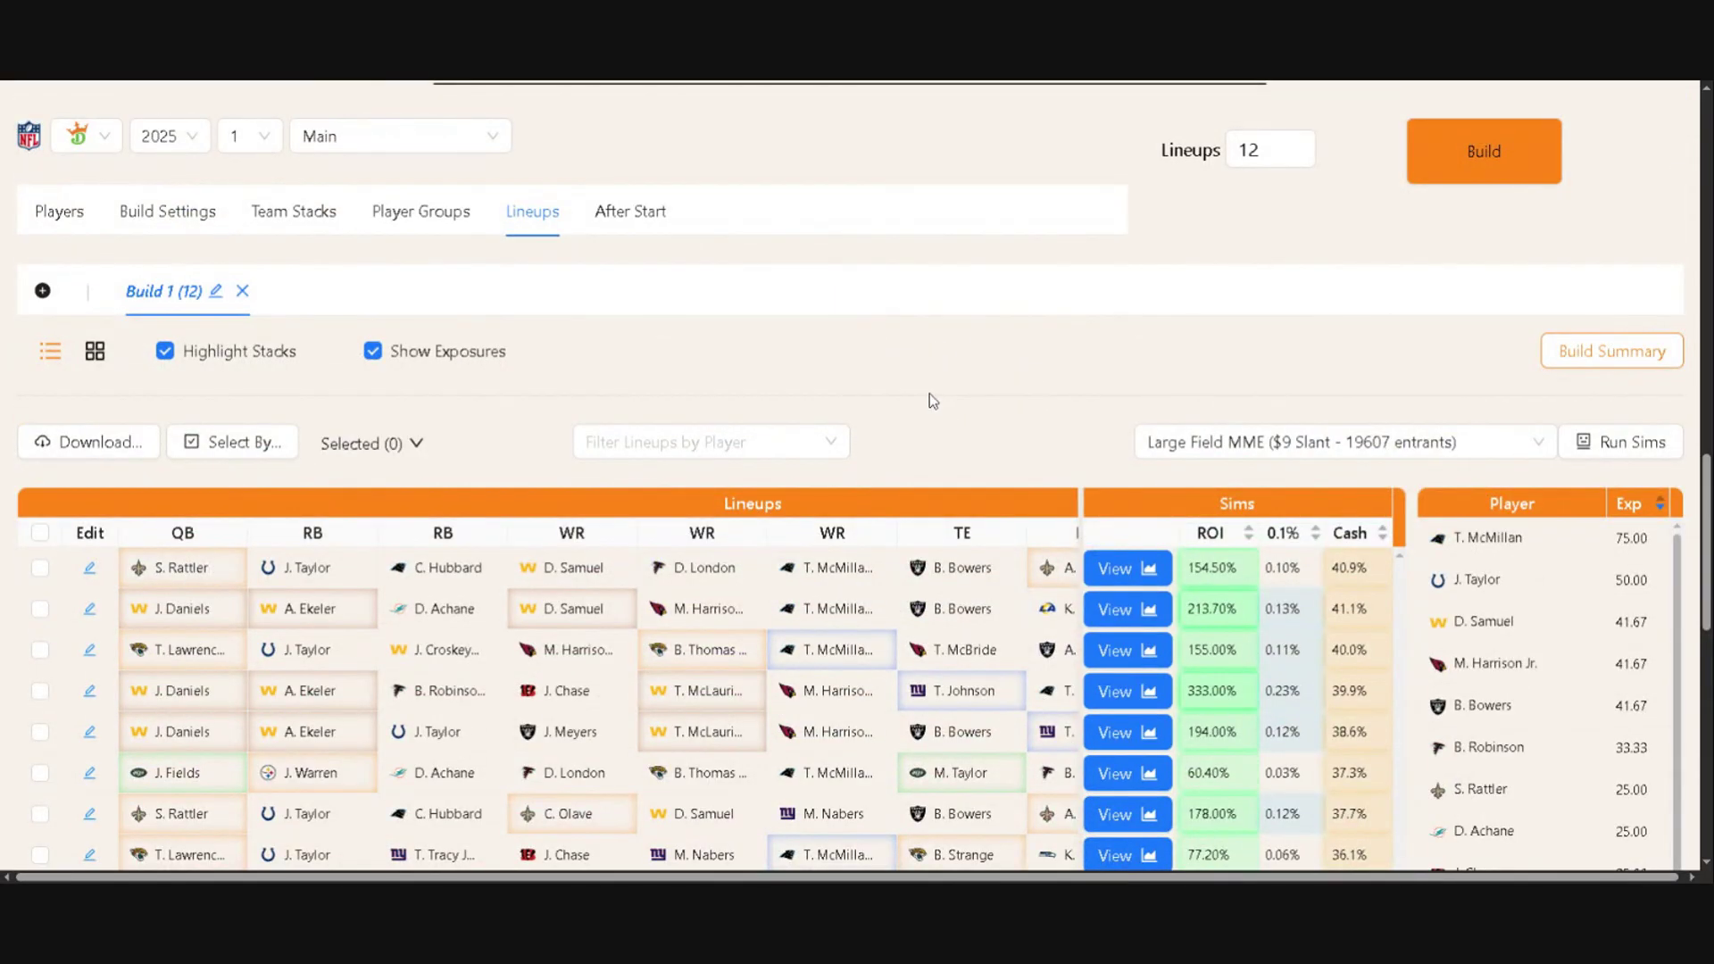
scroll(932, 401, "down", 2)
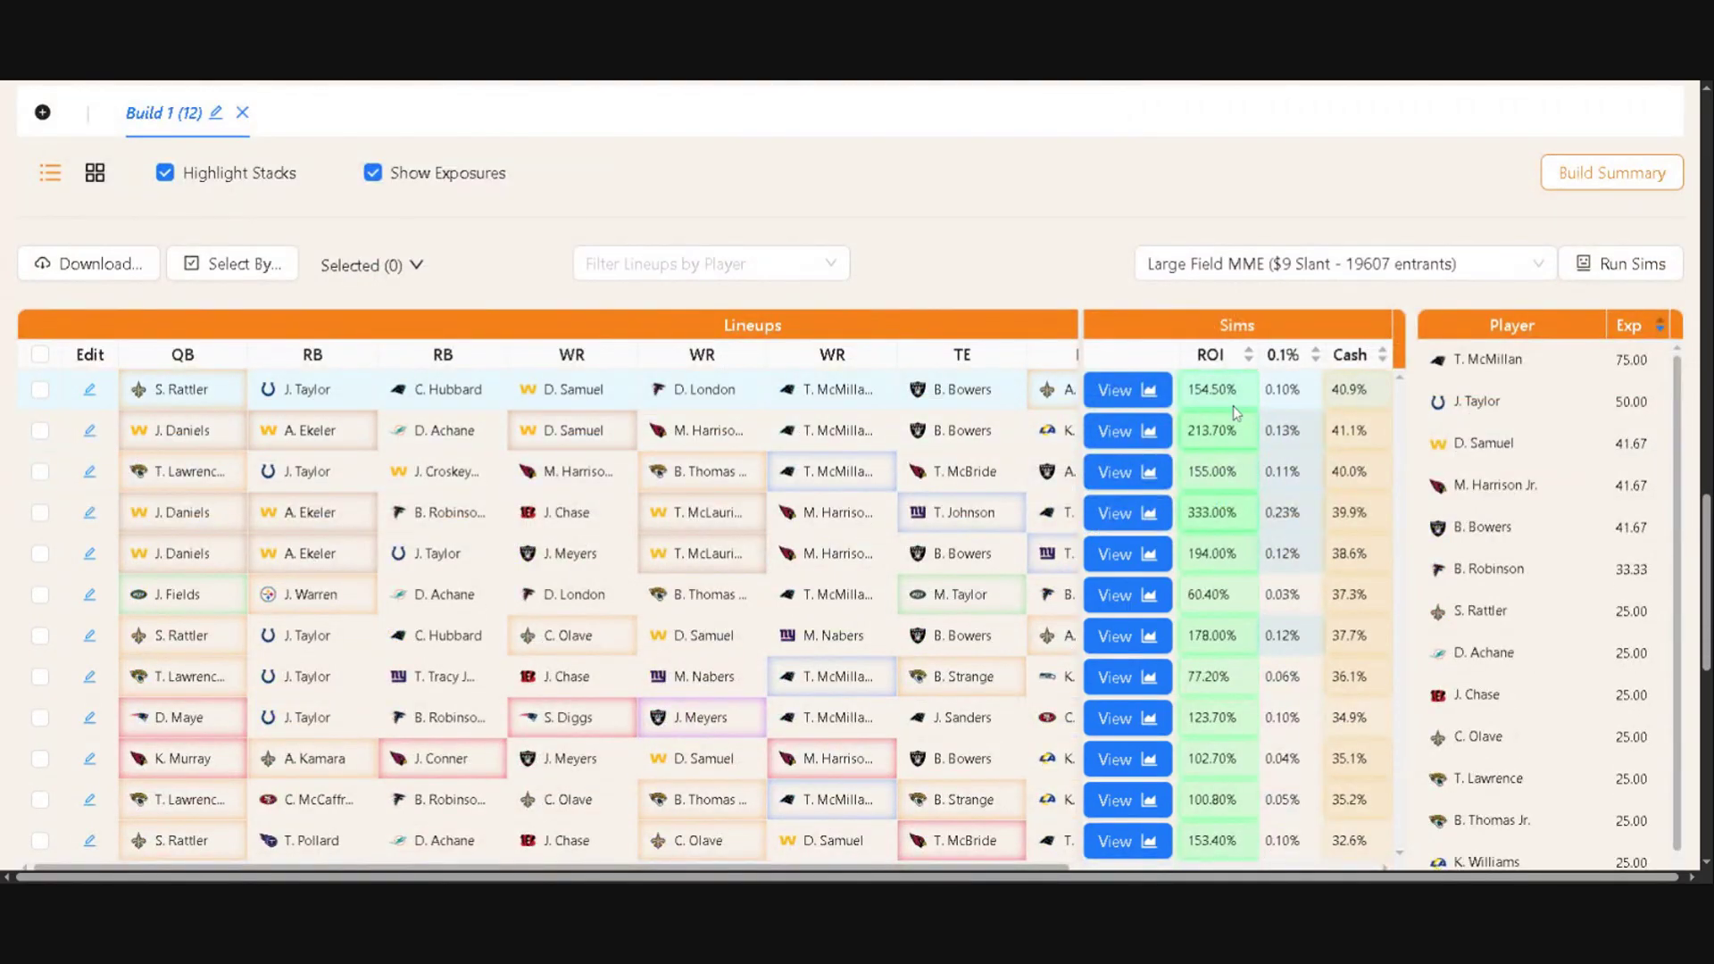
left_click(1305, 273)
left_click(1308, 273)
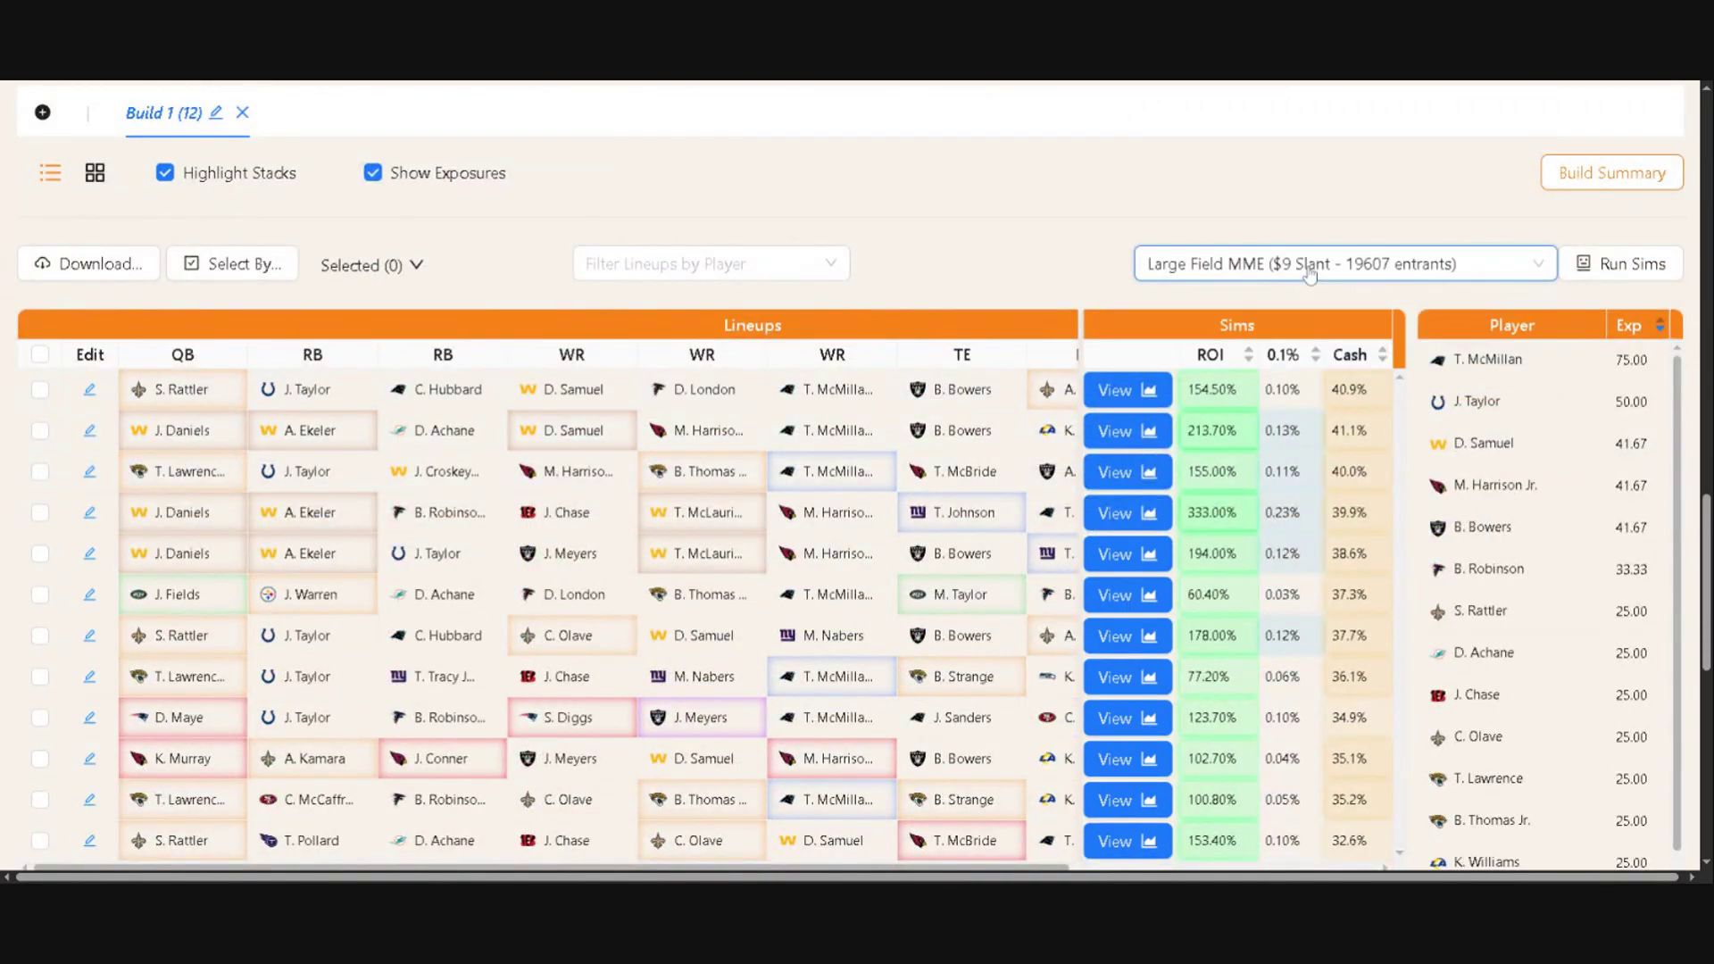
Open the simulation results of the second lineup (J. Daniels, A. Ekeler, D. Achane) and examine its finish distribution and win rate.
left_click(1141, 431)
scroll(1060, 291, "down", 2)
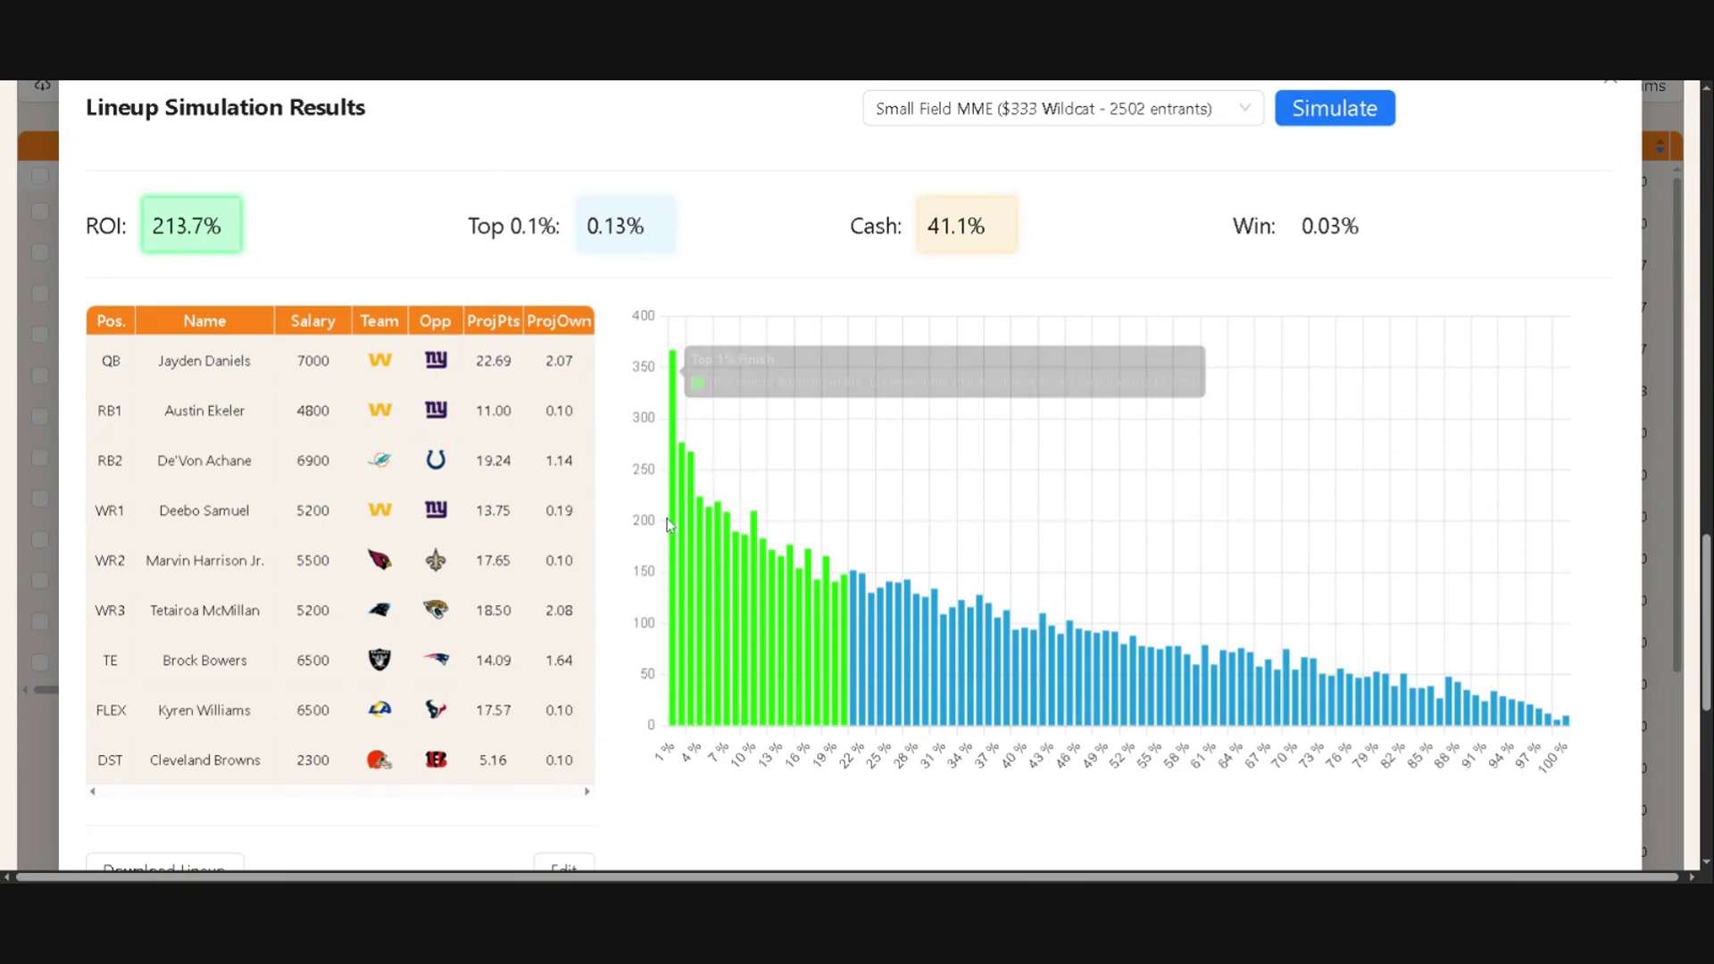
mouse_move(675, 520)
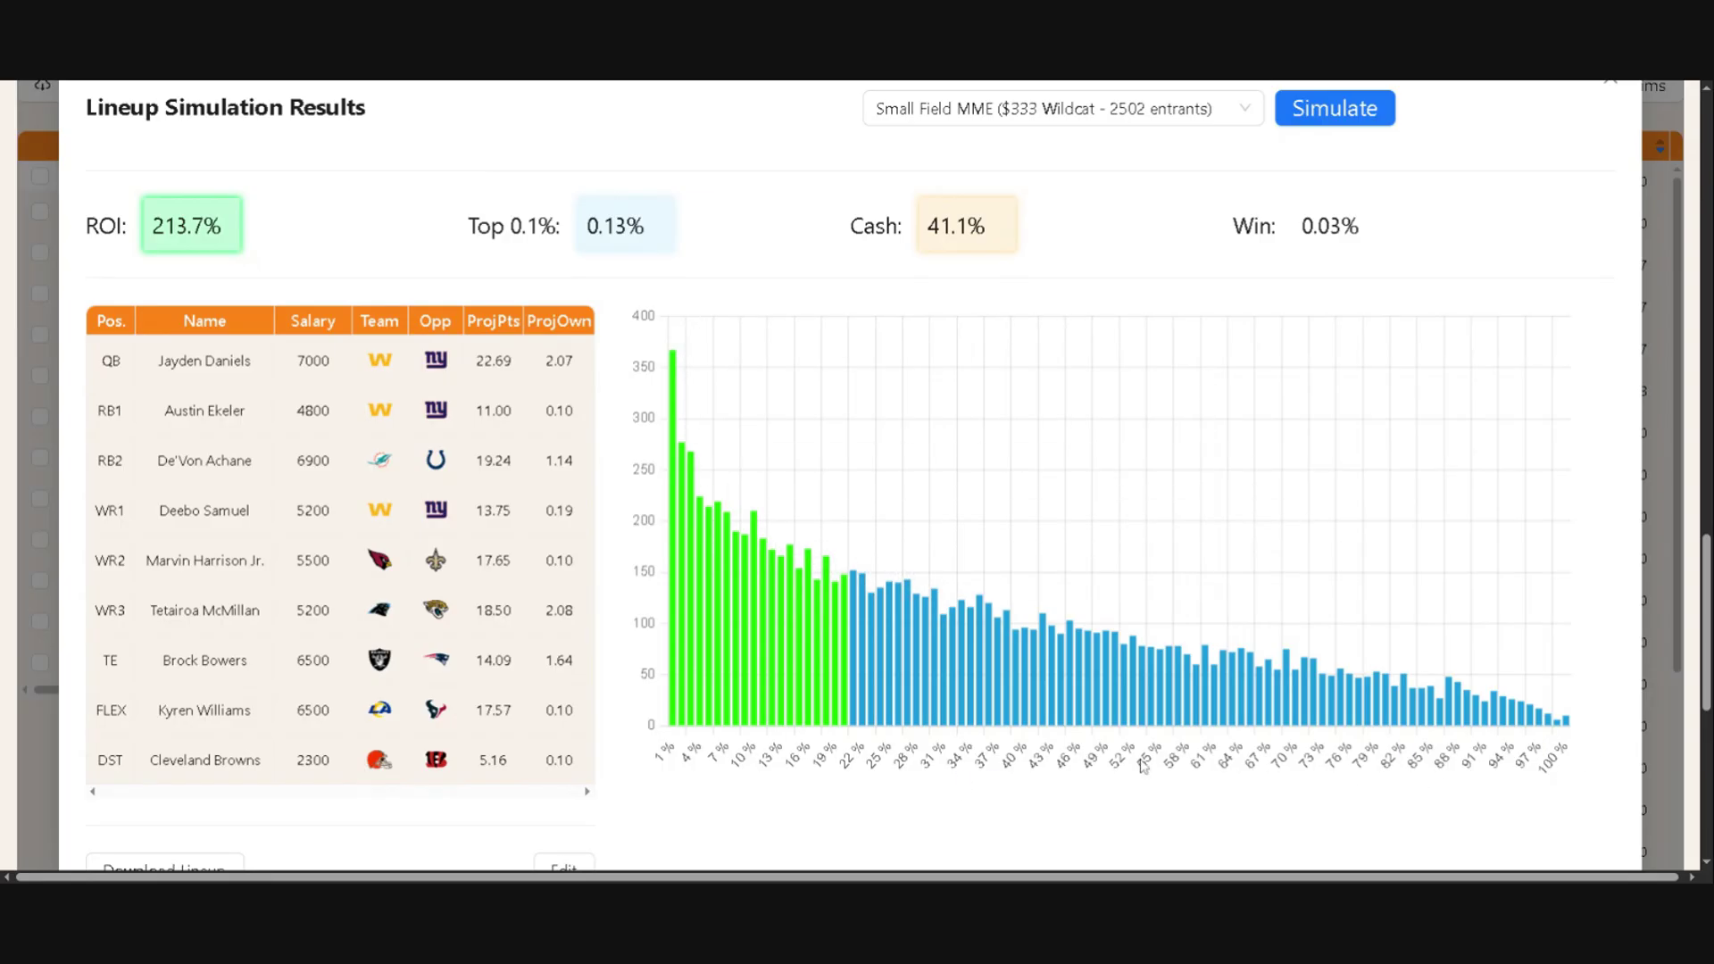
mouse_move(689, 577)
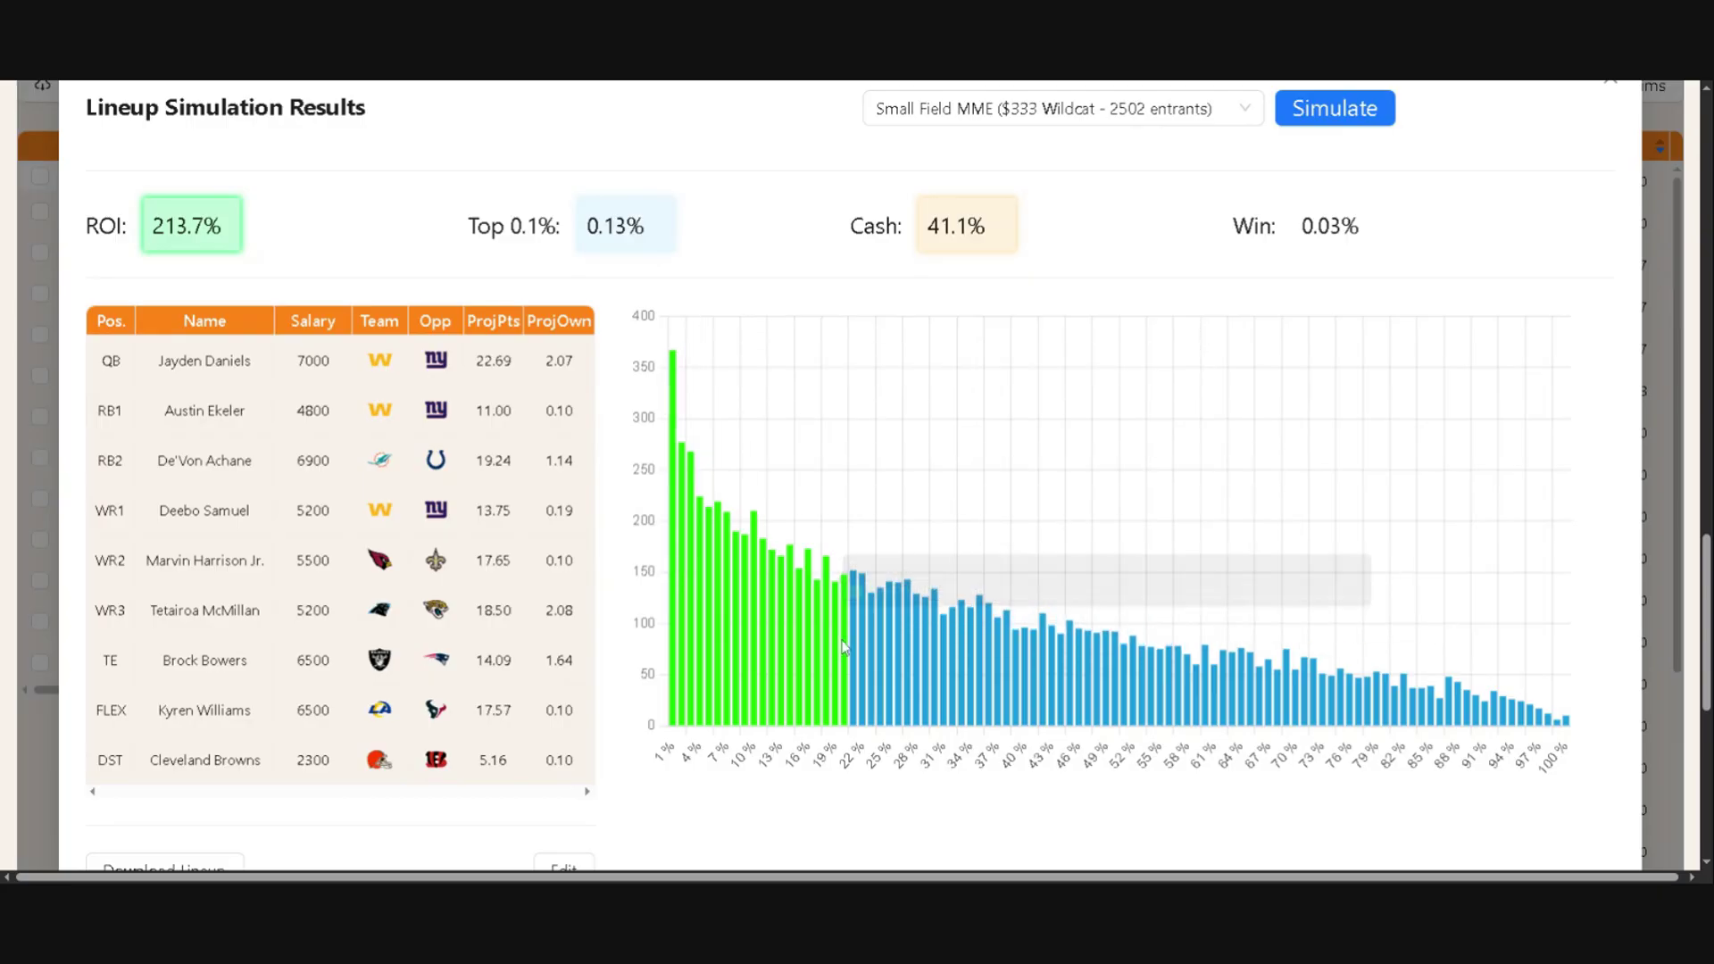
mouse_move(848, 645)
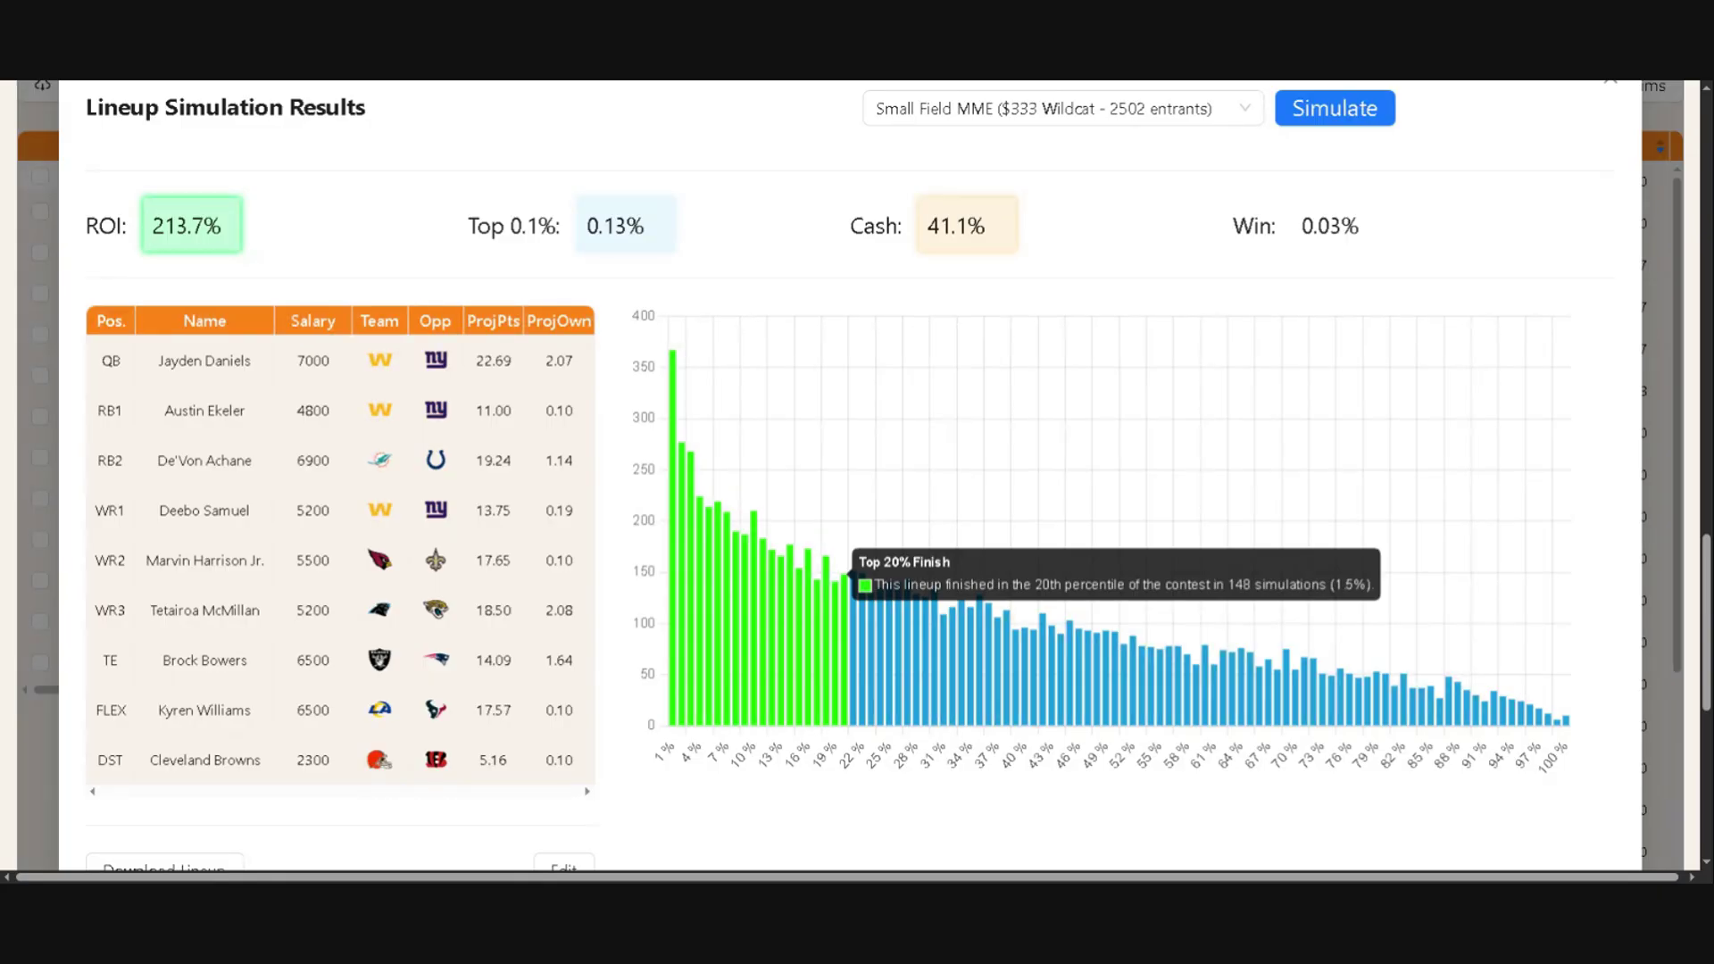
mouse_move(812, 603)
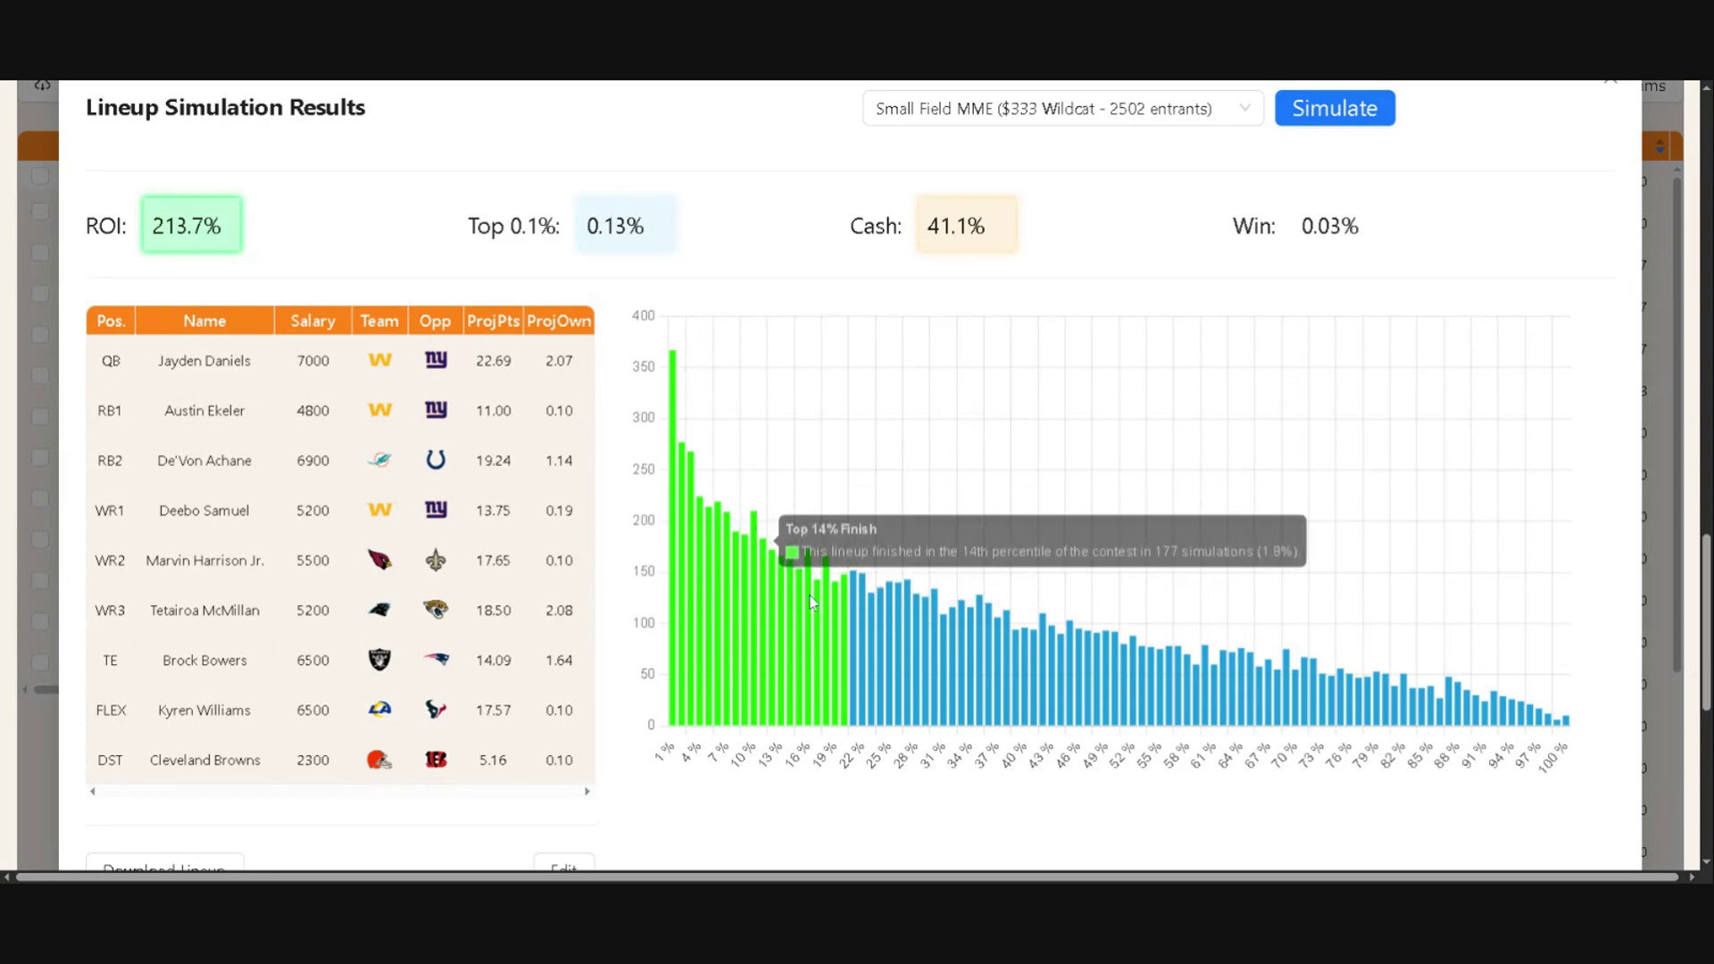
mouse_move(671, 532)
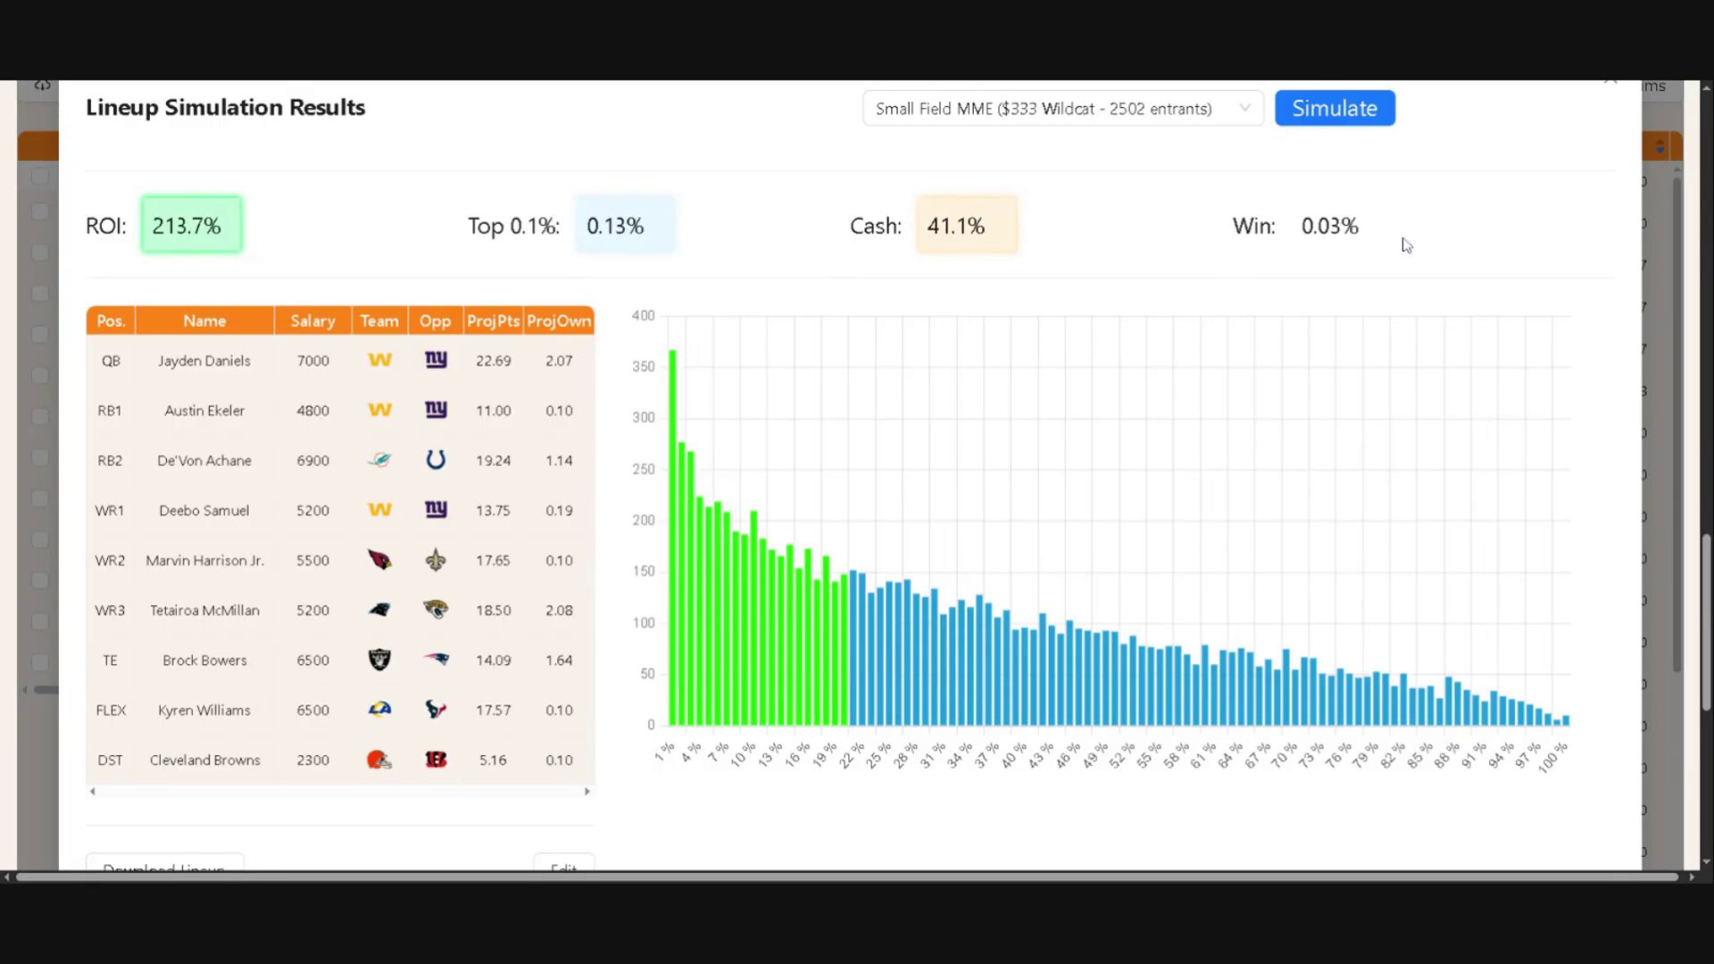
left_click_drag(1230, 226, 1365, 241)
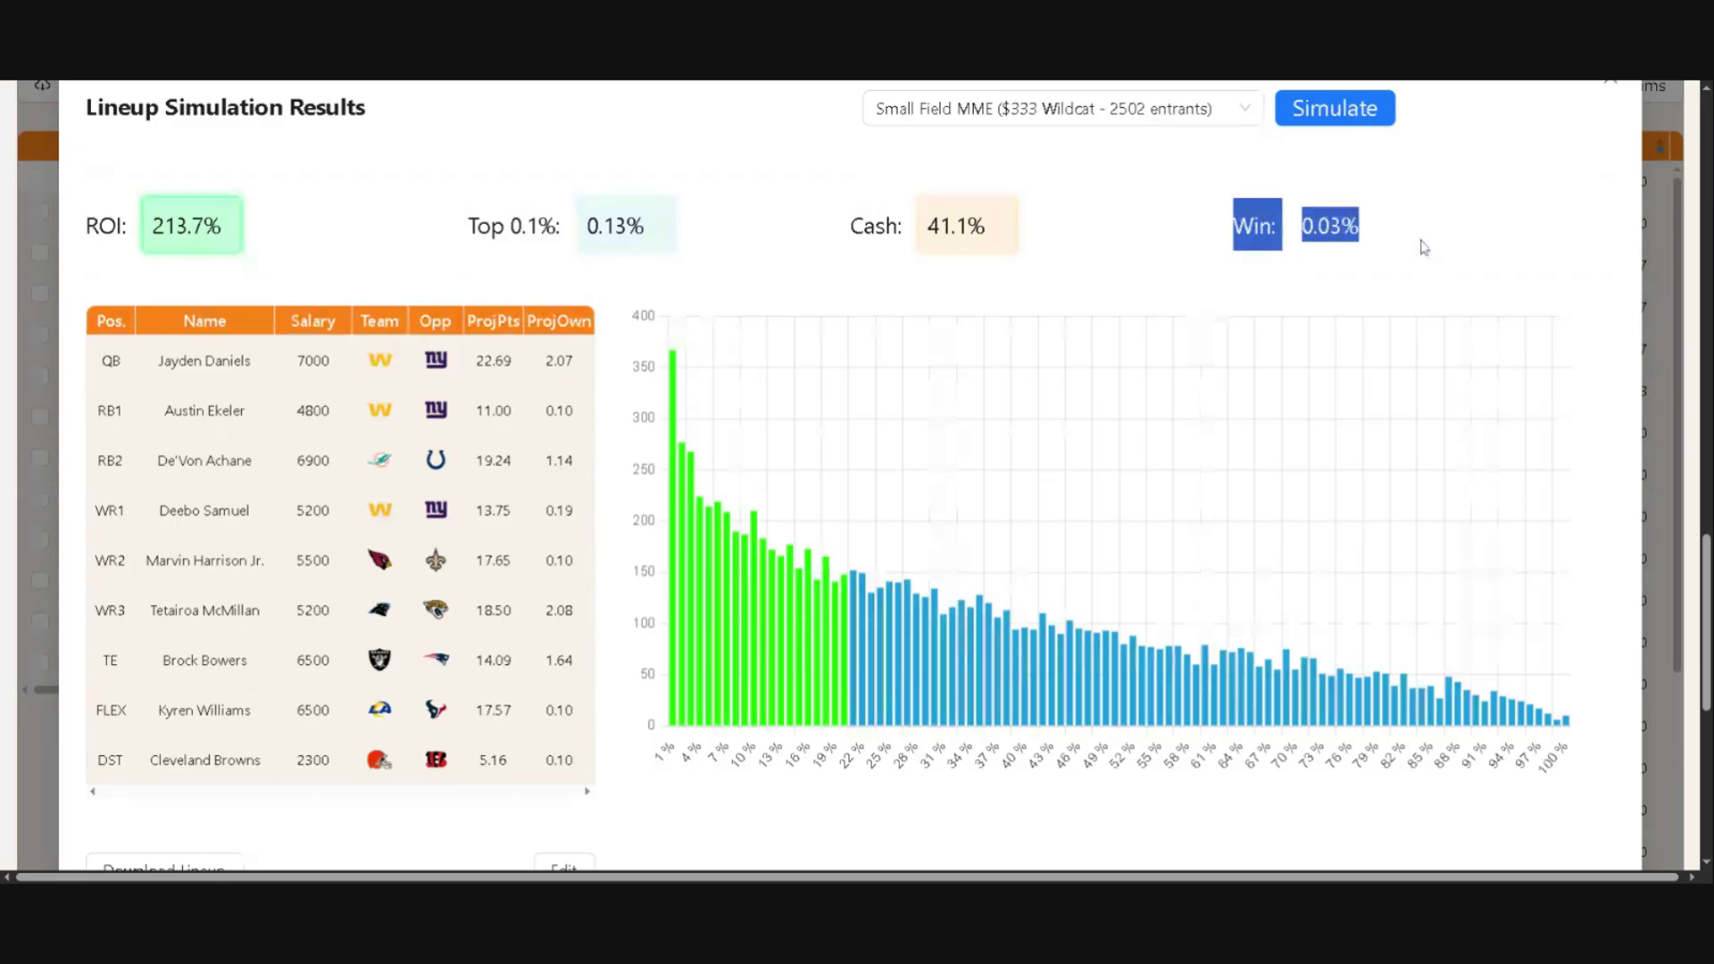
left_click(1424, 247)
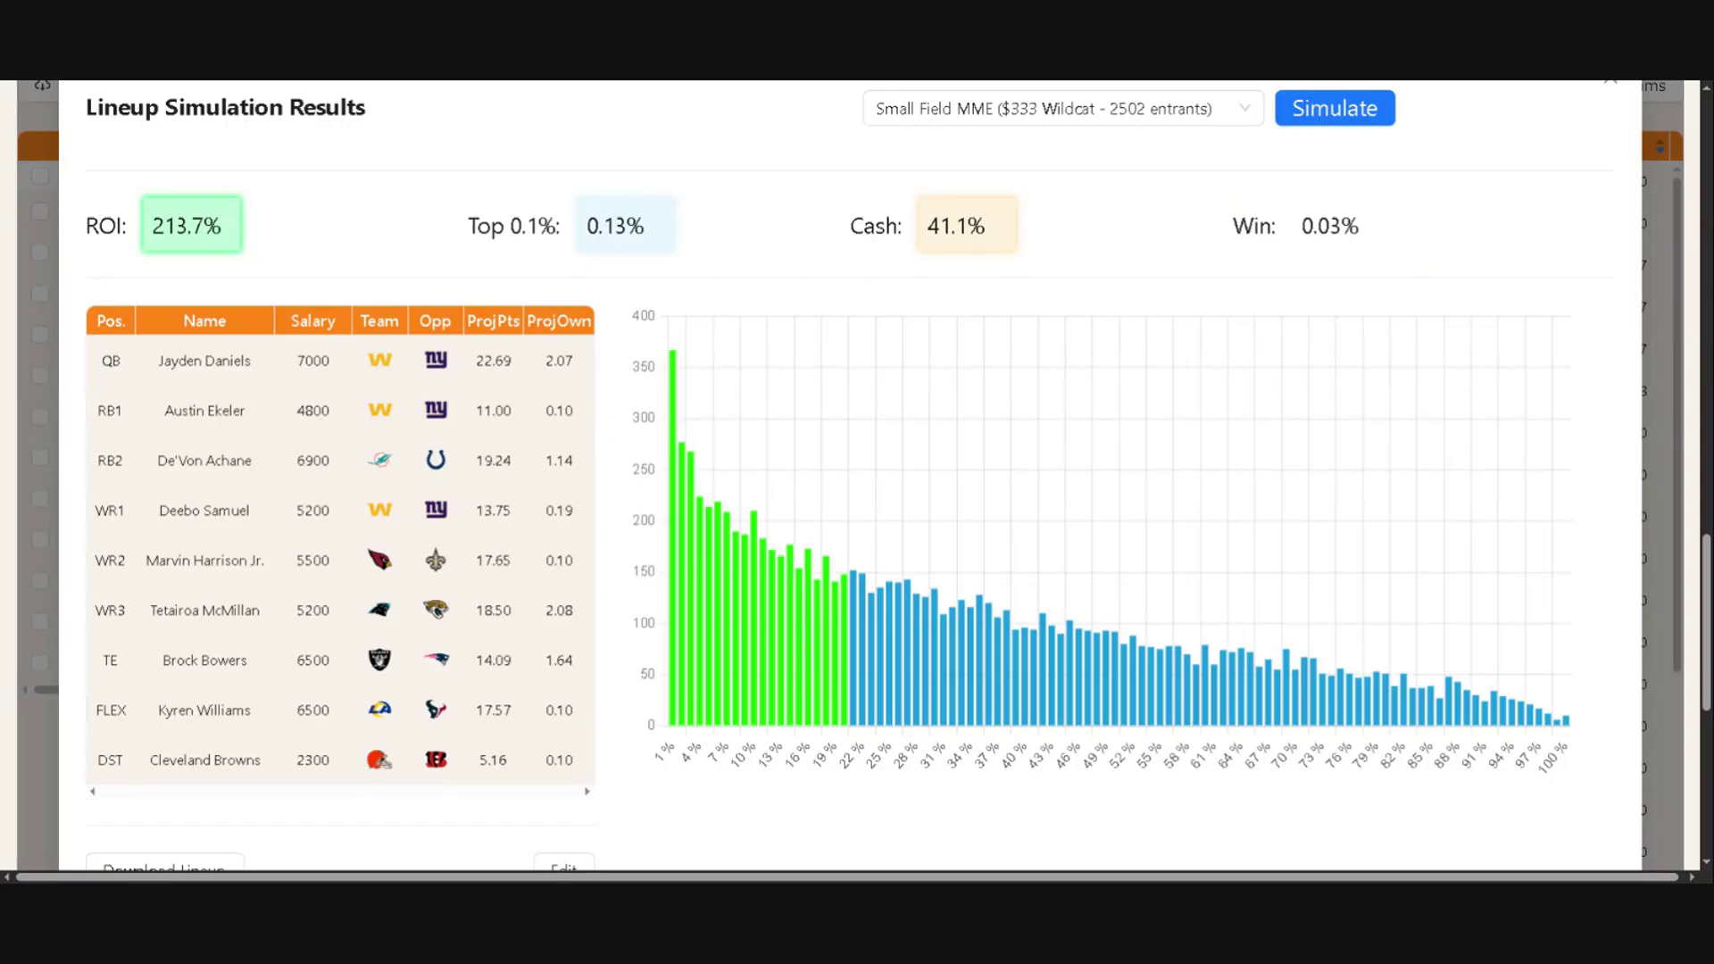
Open this lineup for editing and remove Austin Ekeler from the RB1 slot.
scroll(524, 501, "down", 2)
scroll(376, 721, "up", 1)
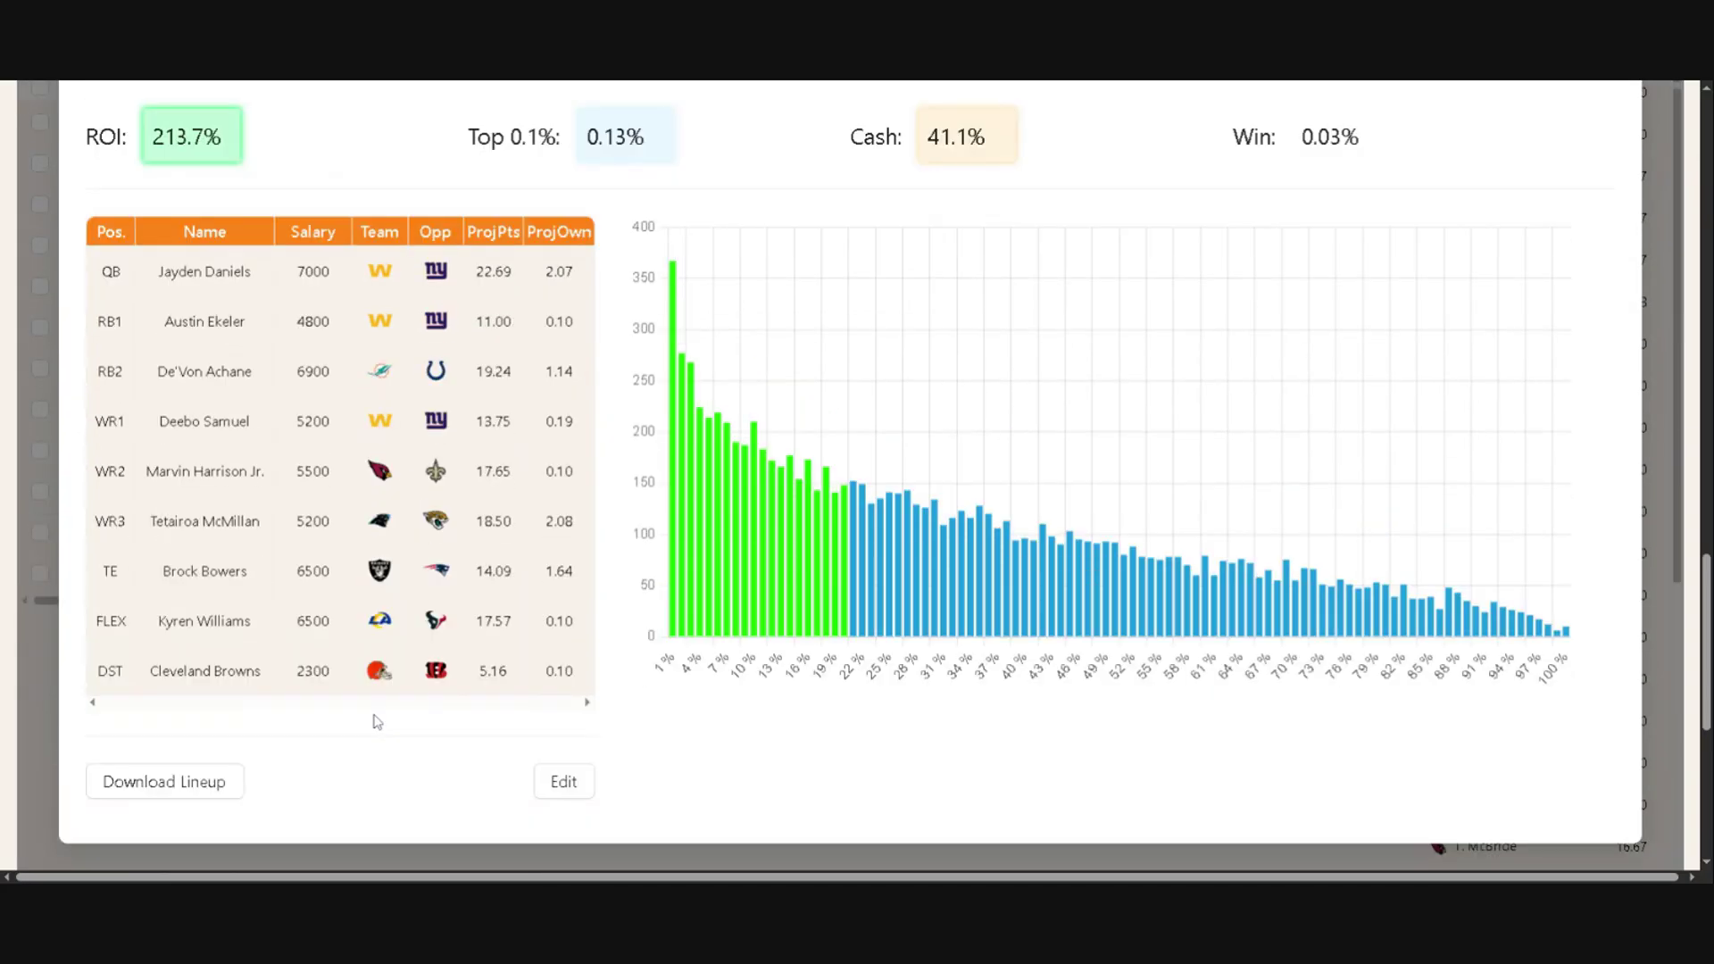
left_click(565, 782)
left_click(576, 775)
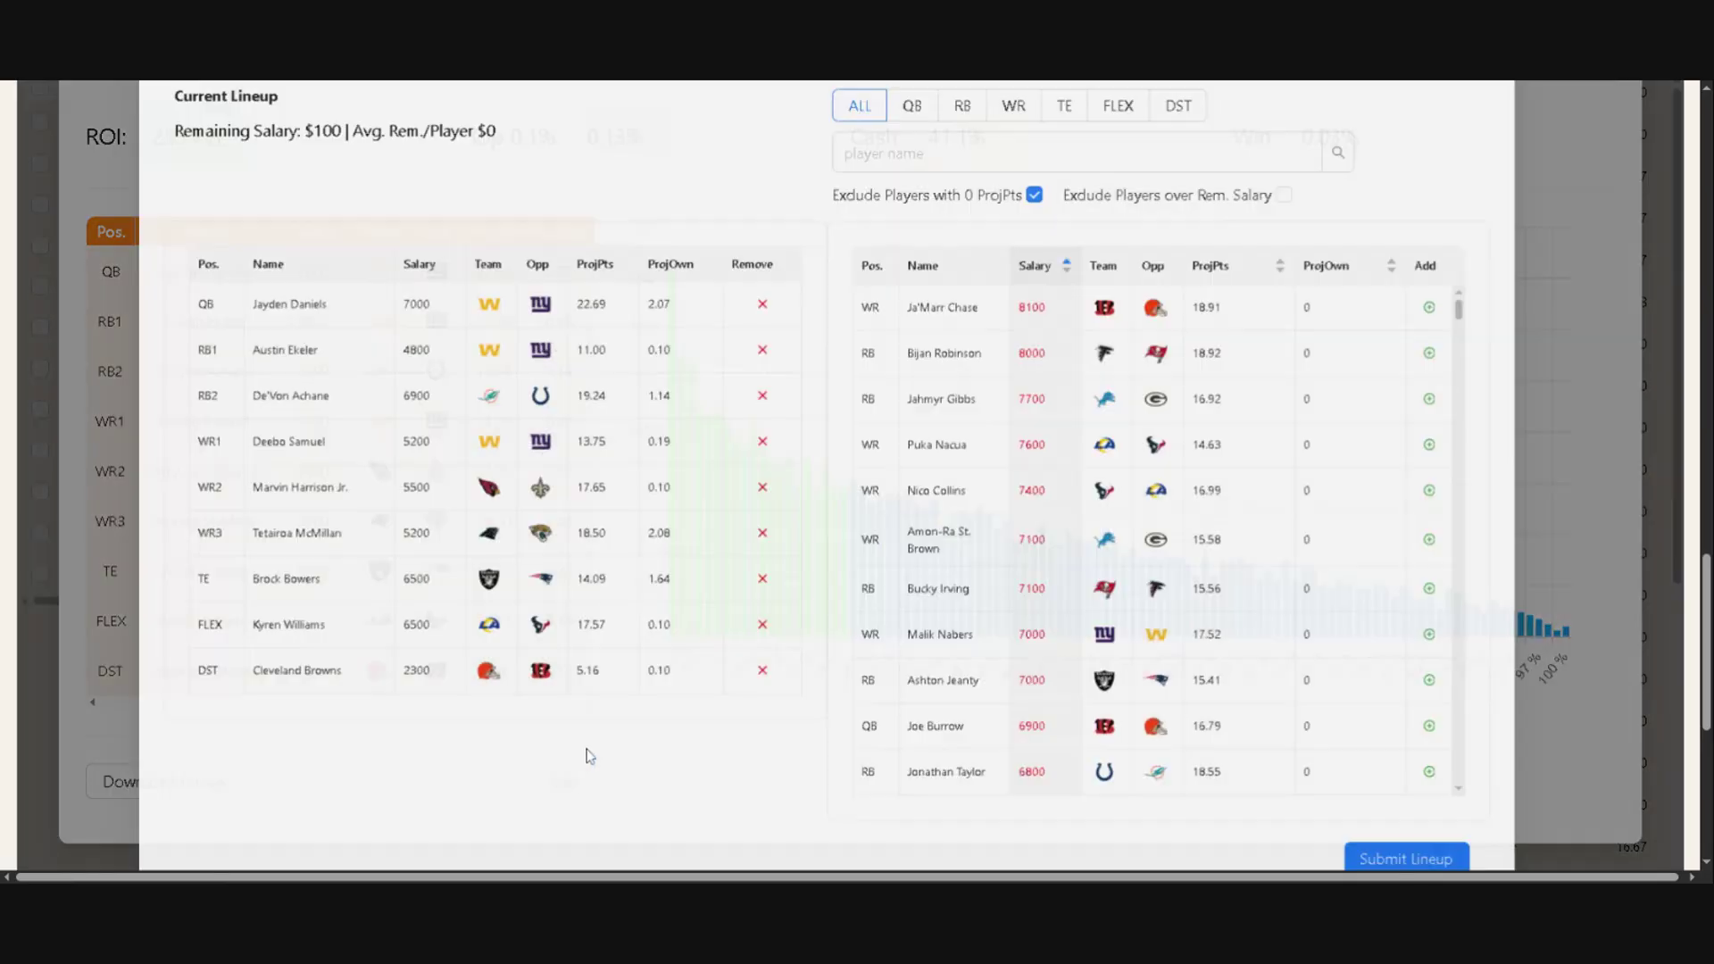
left_click(779, 311)
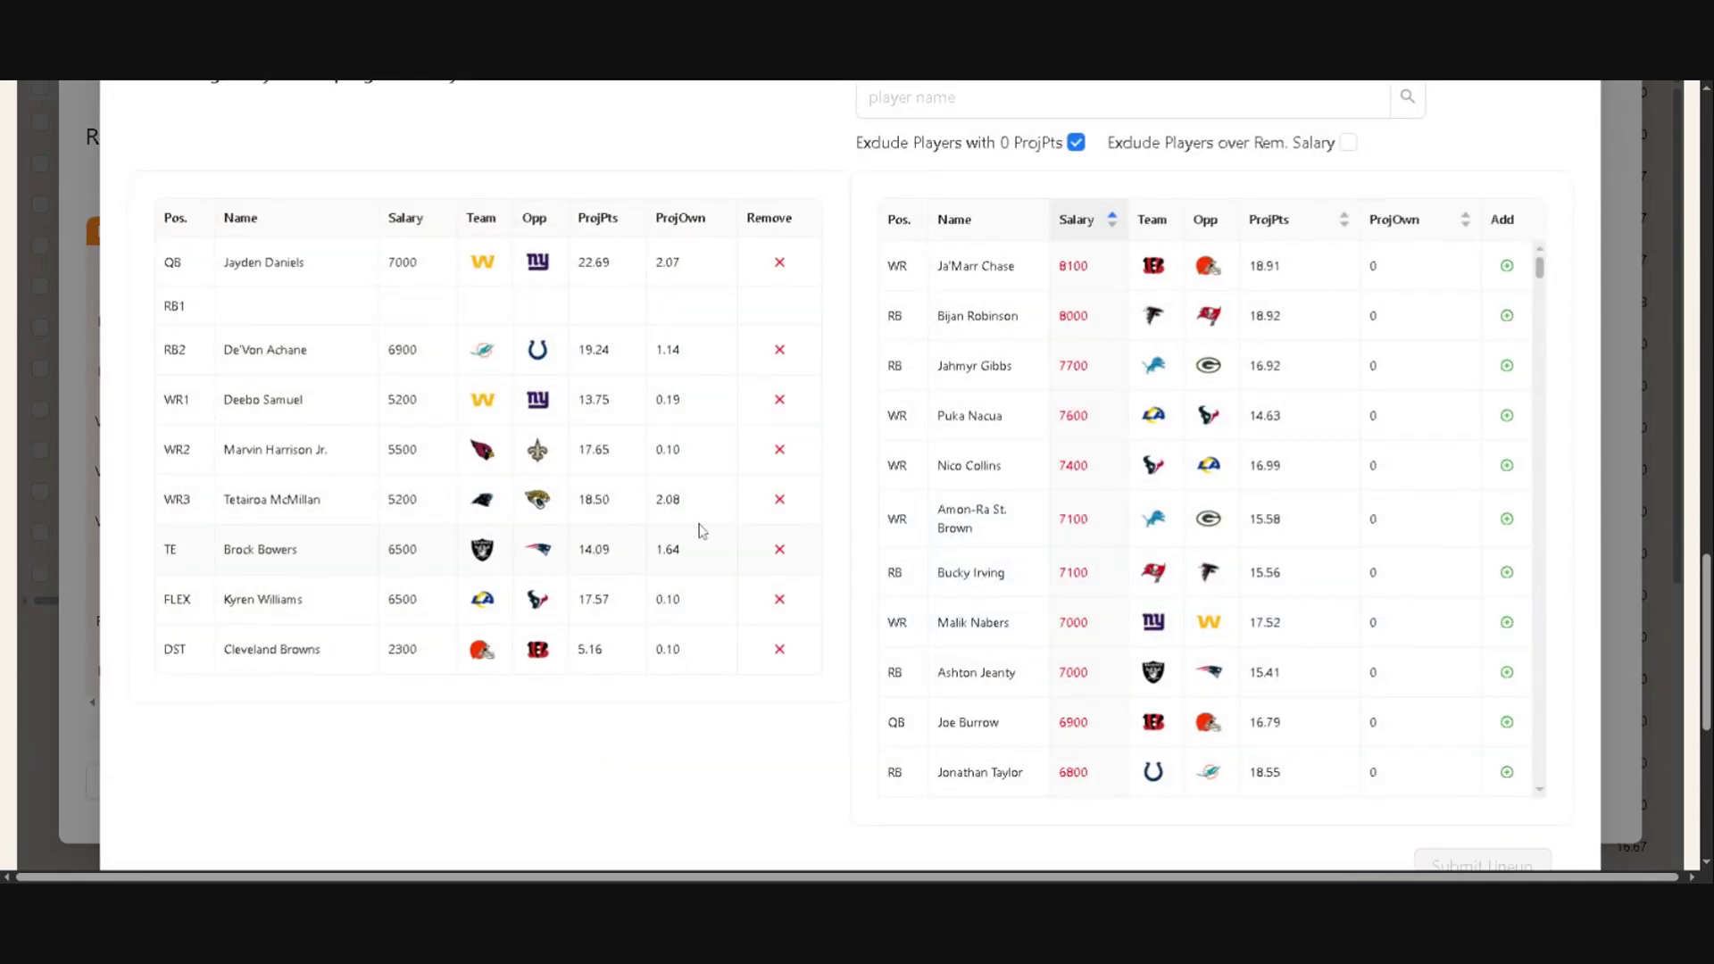
Filter the available players to running backs, add Dylan Sampson to the empty RB1 slot and submit the lineup.
scroll(982, 257, "up", 2)
left_click(995, 226)
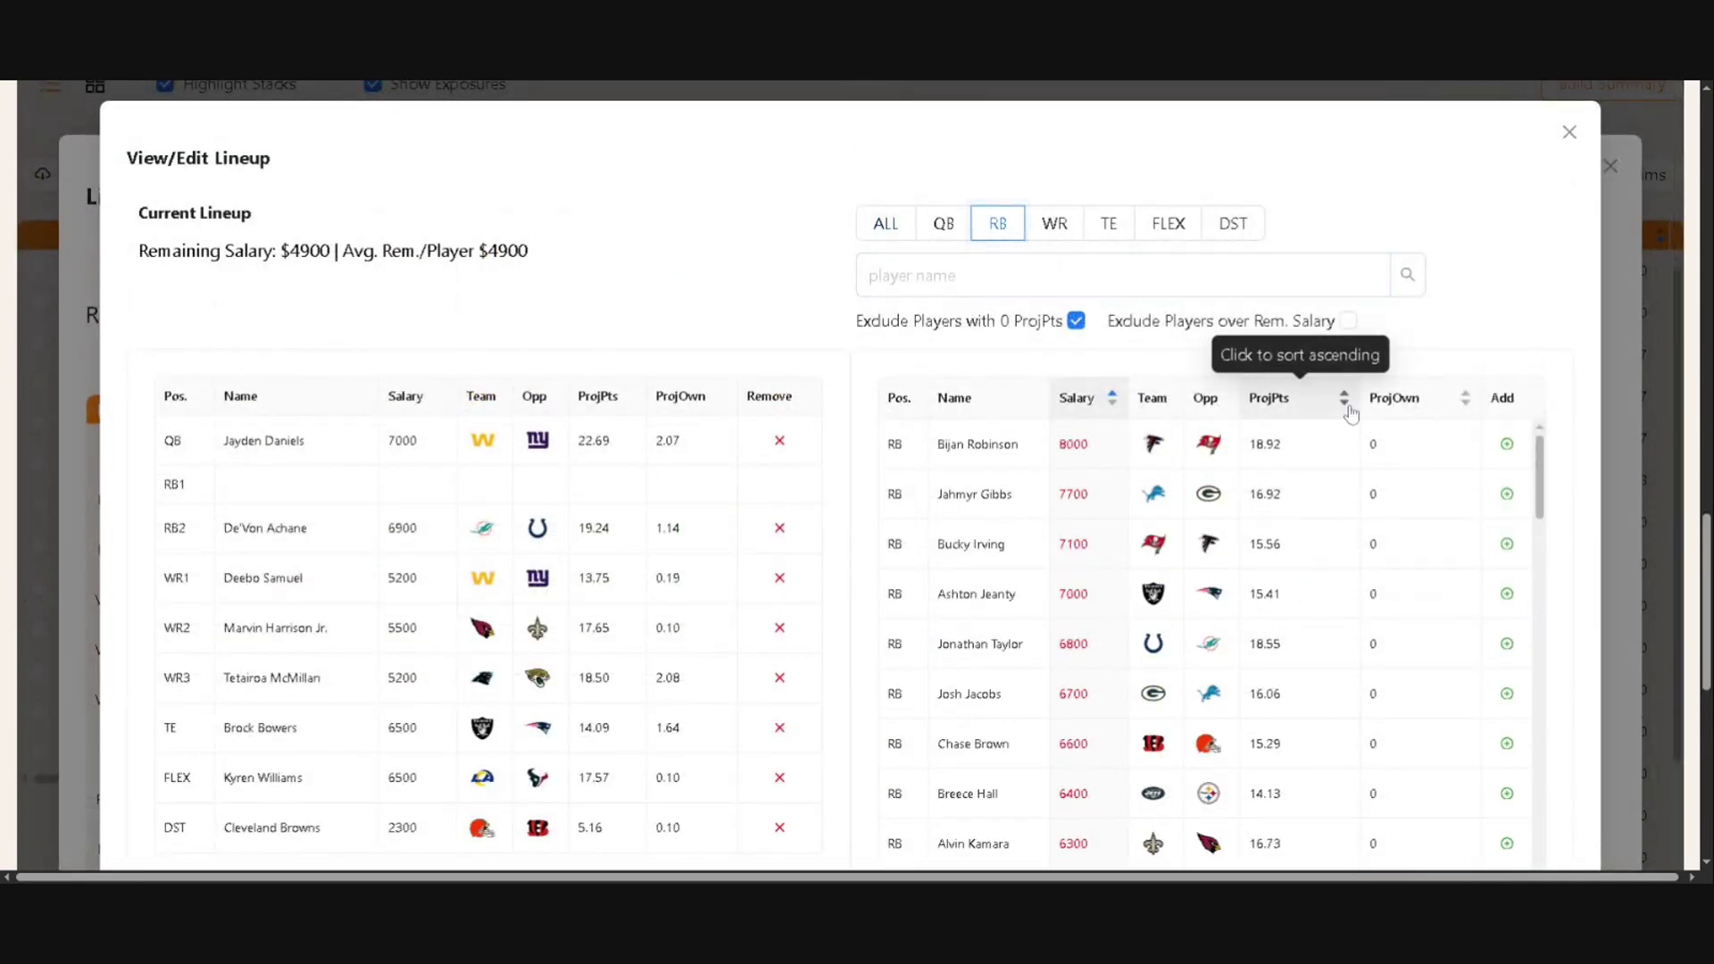
scroll(1343, 507, "down", 10)
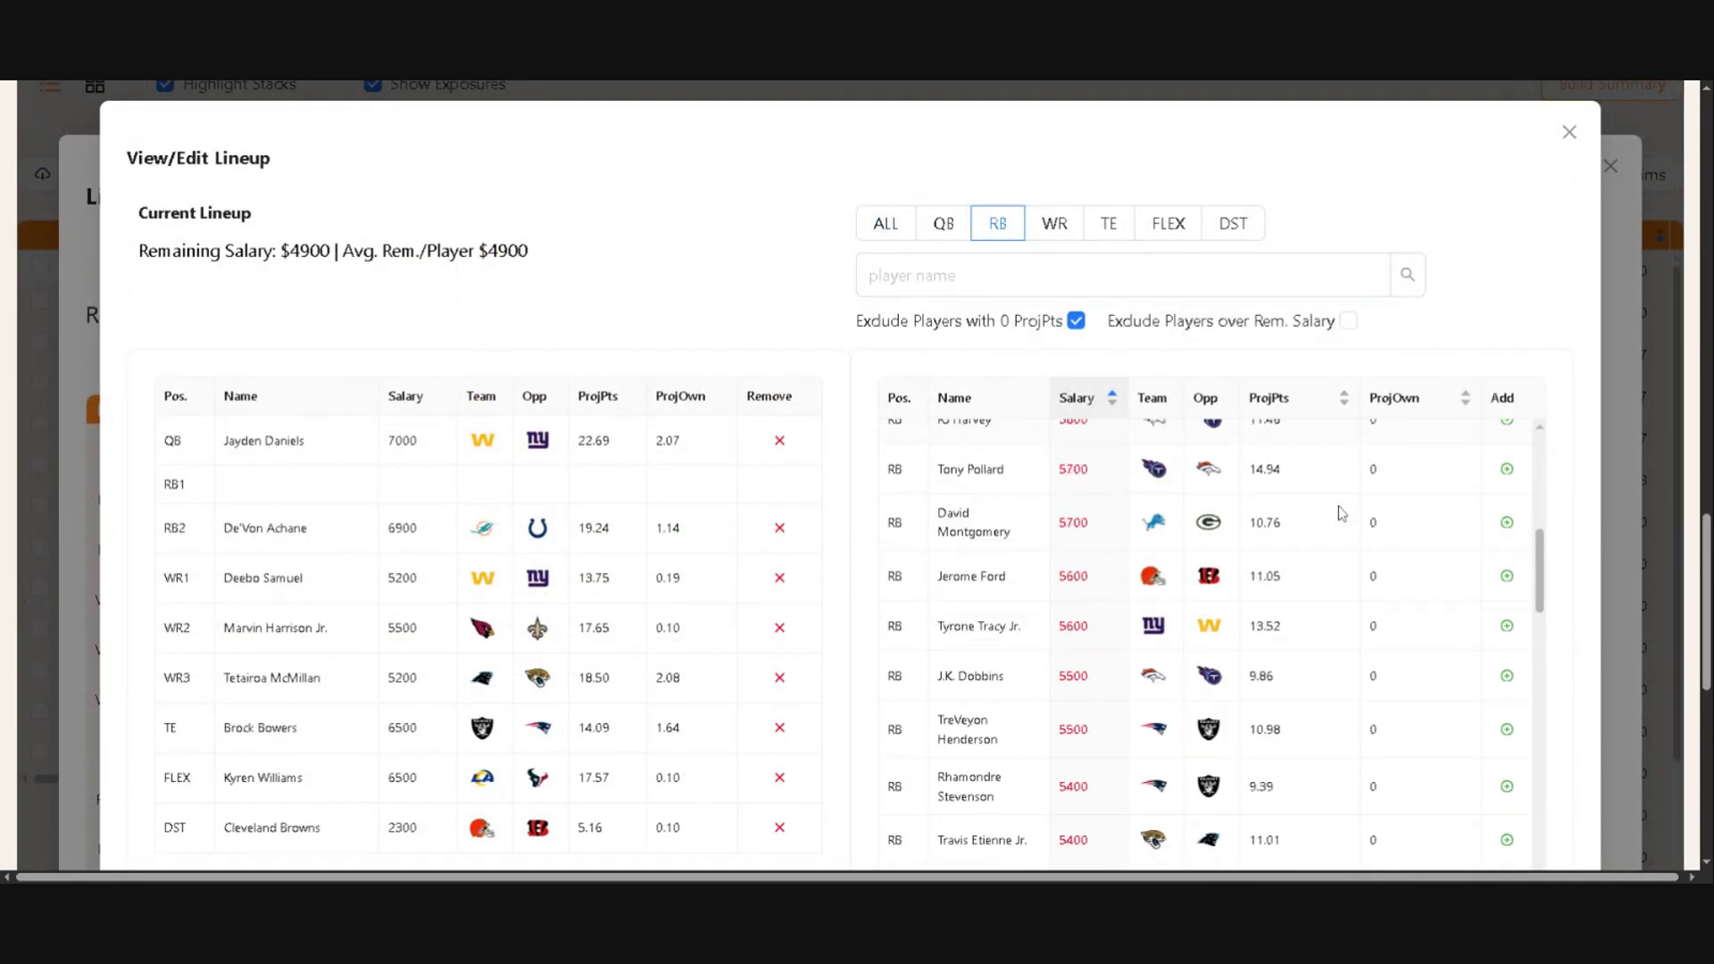
scroll(1337, 500, "down", 5)
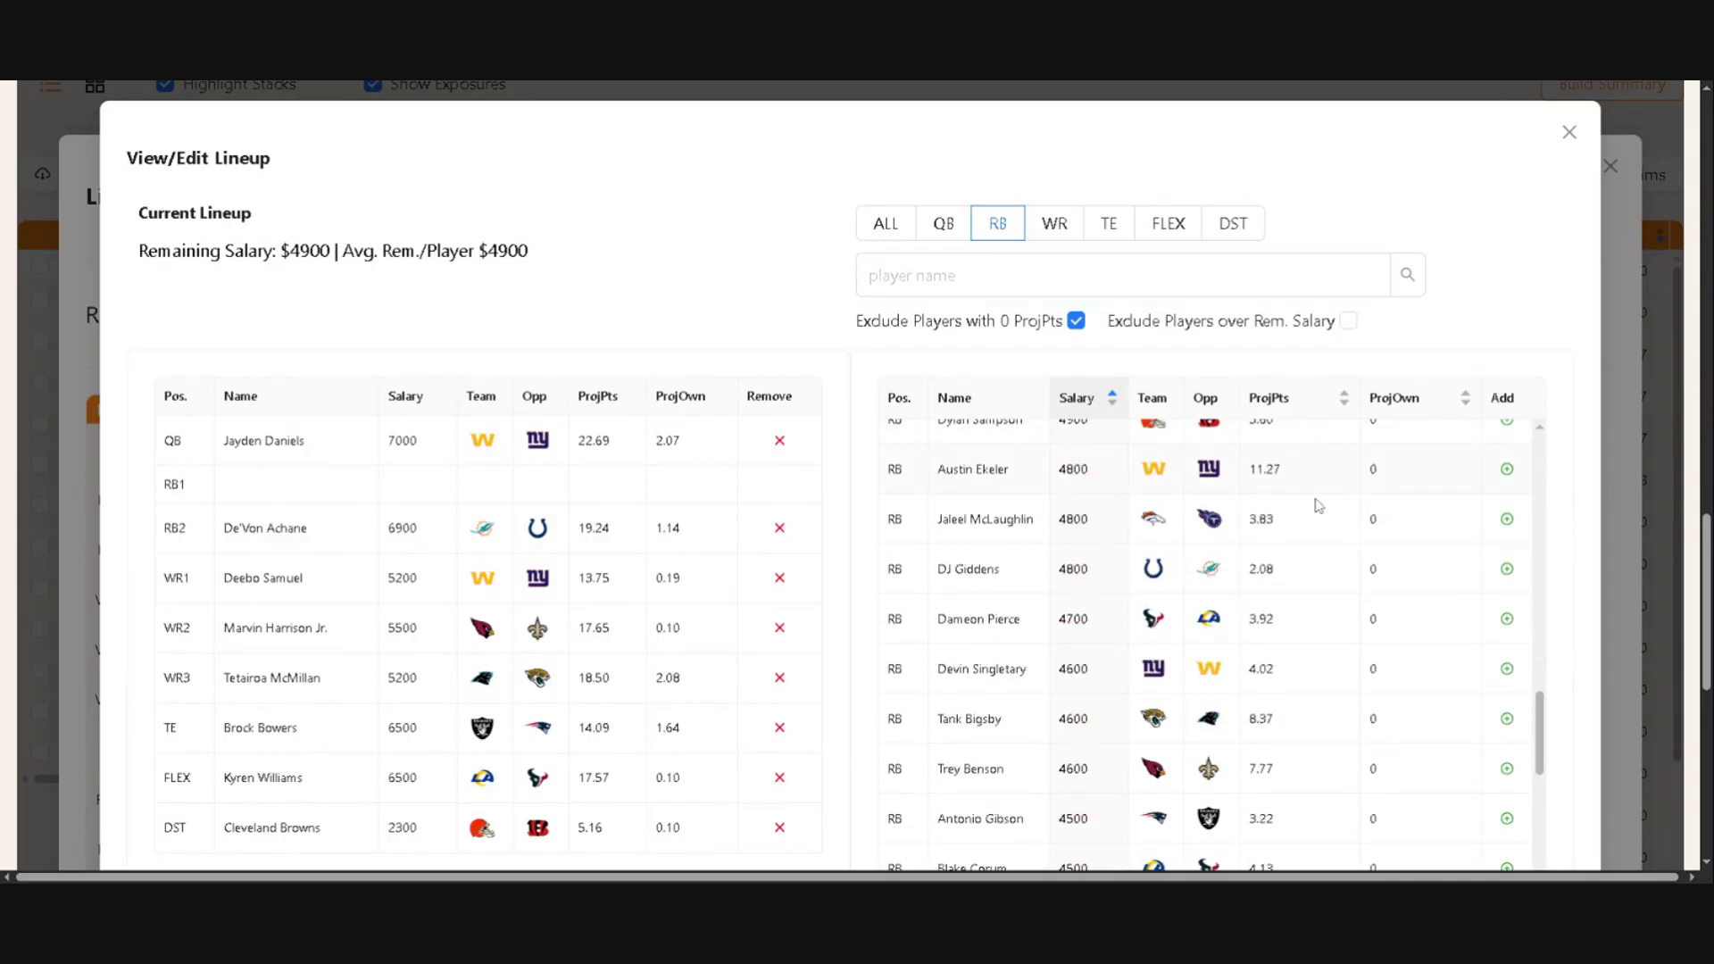
scroll(1218, 558, "up", 2)
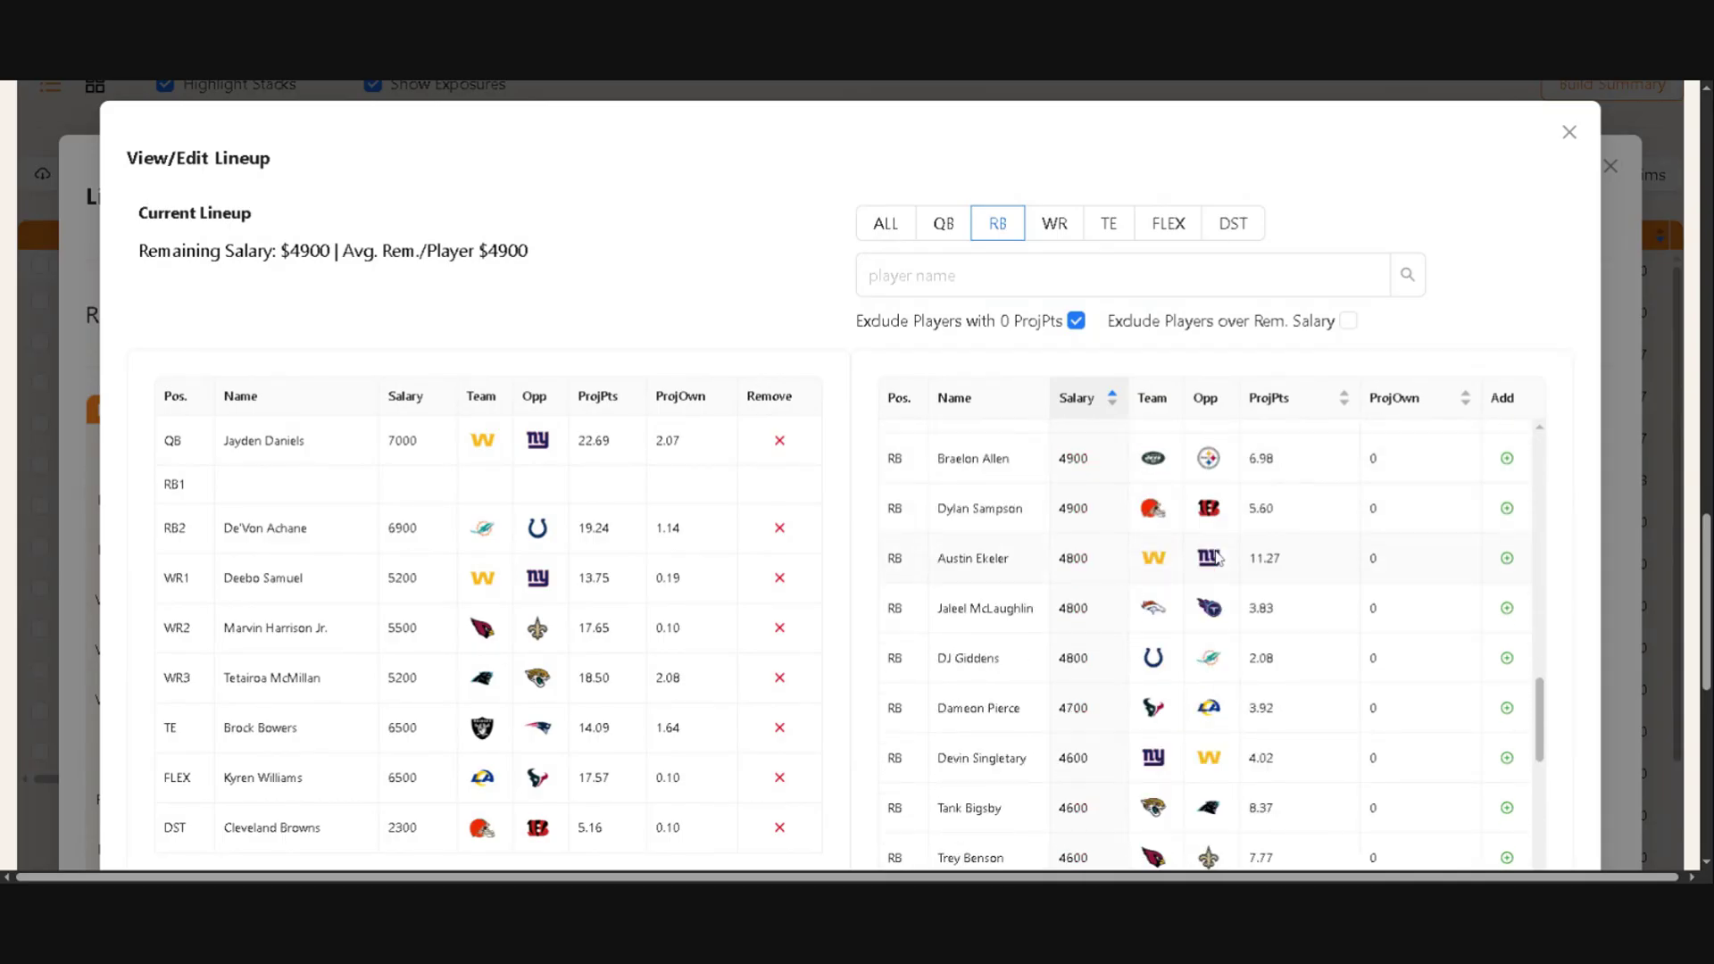
left_click(1506, 508)
scroll(1473, 178, "down", 5)
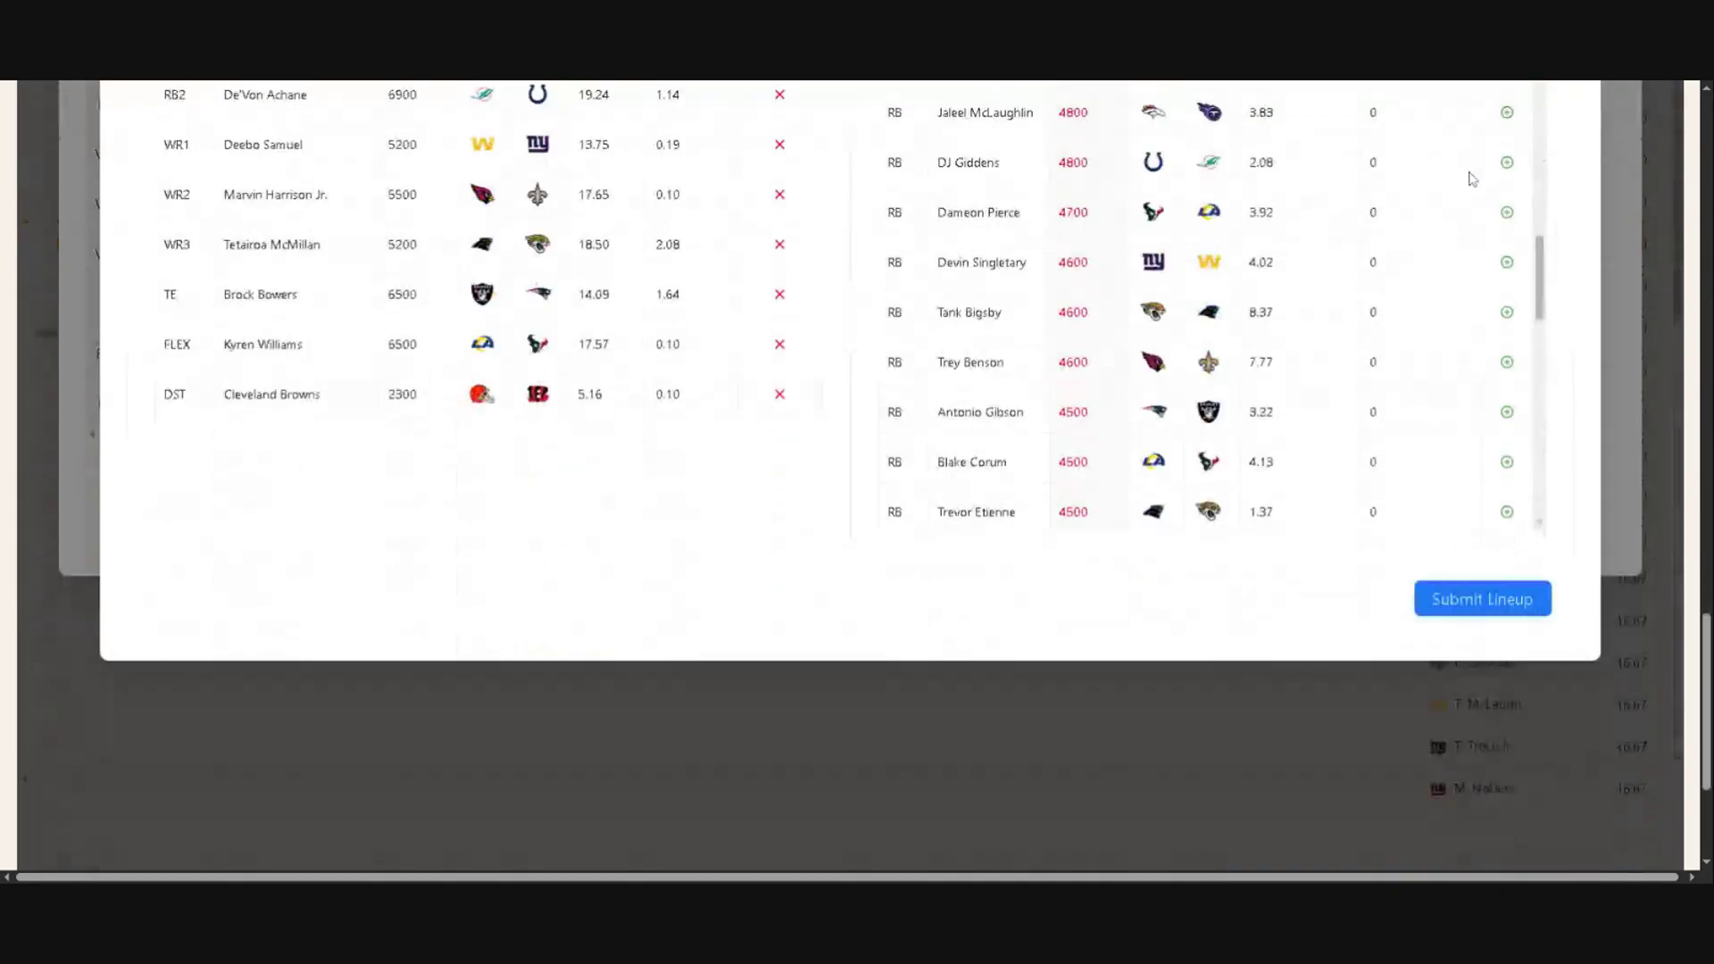
left_click(1467, 613)
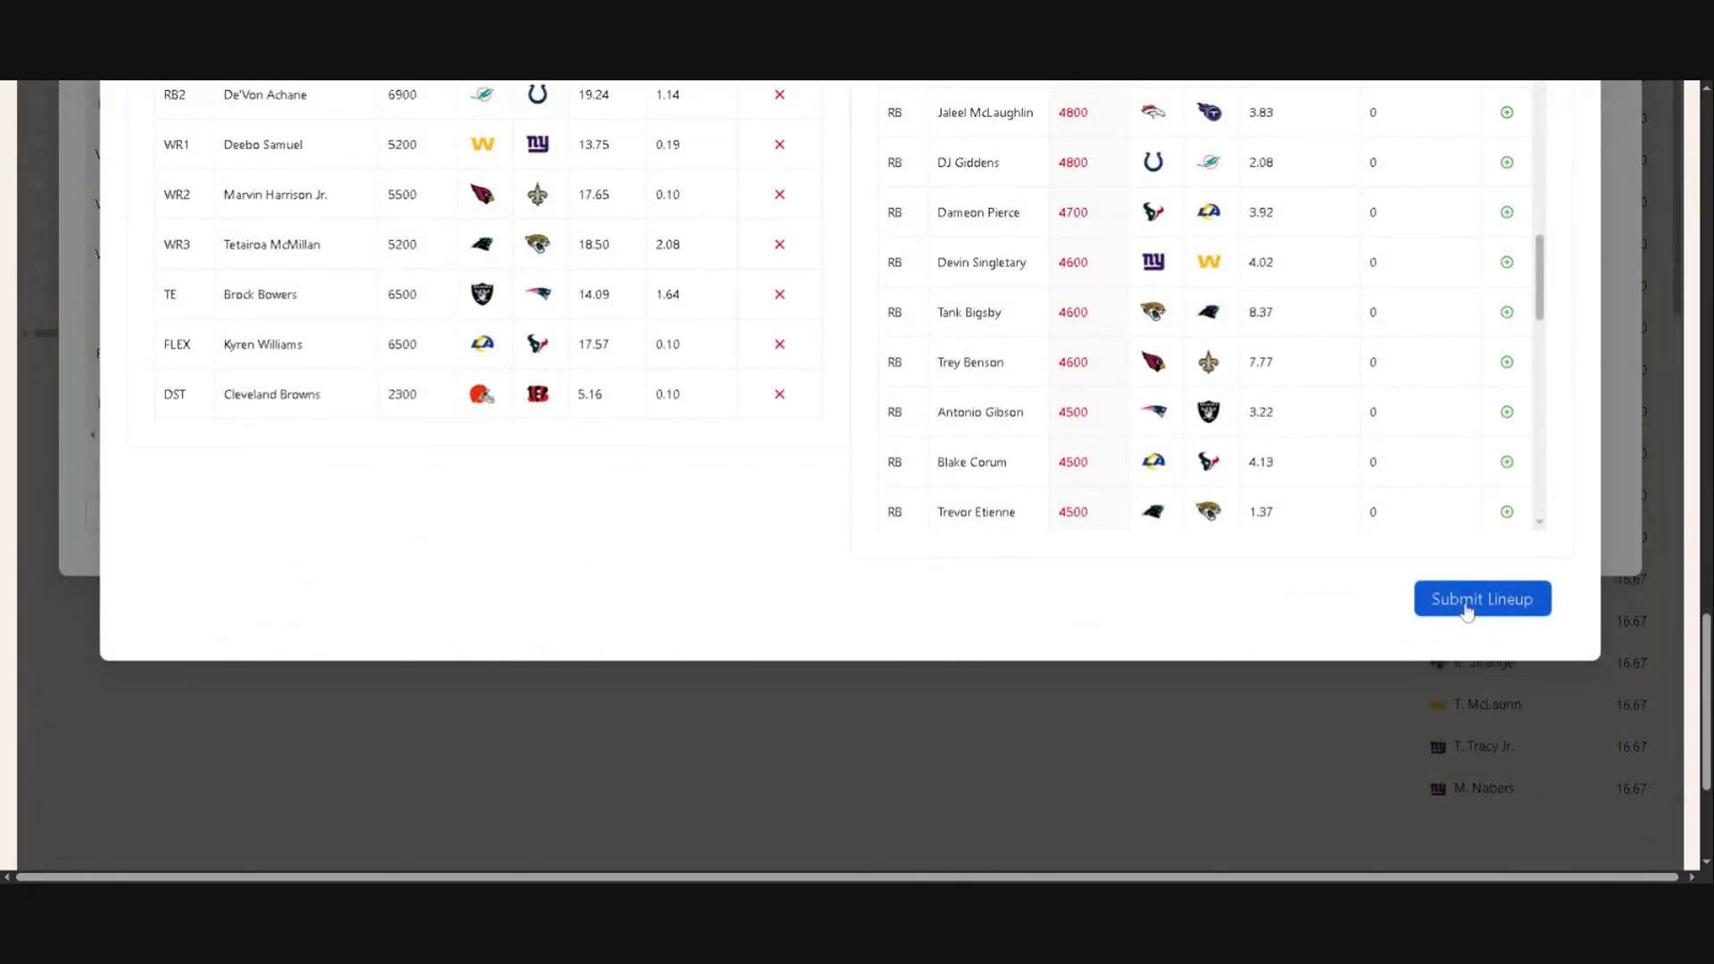
Simulate the edited lineup against the Large Field MME ($9 Slant - 19607 entrants) contest.
scroll(1105, 497, "up", 5)
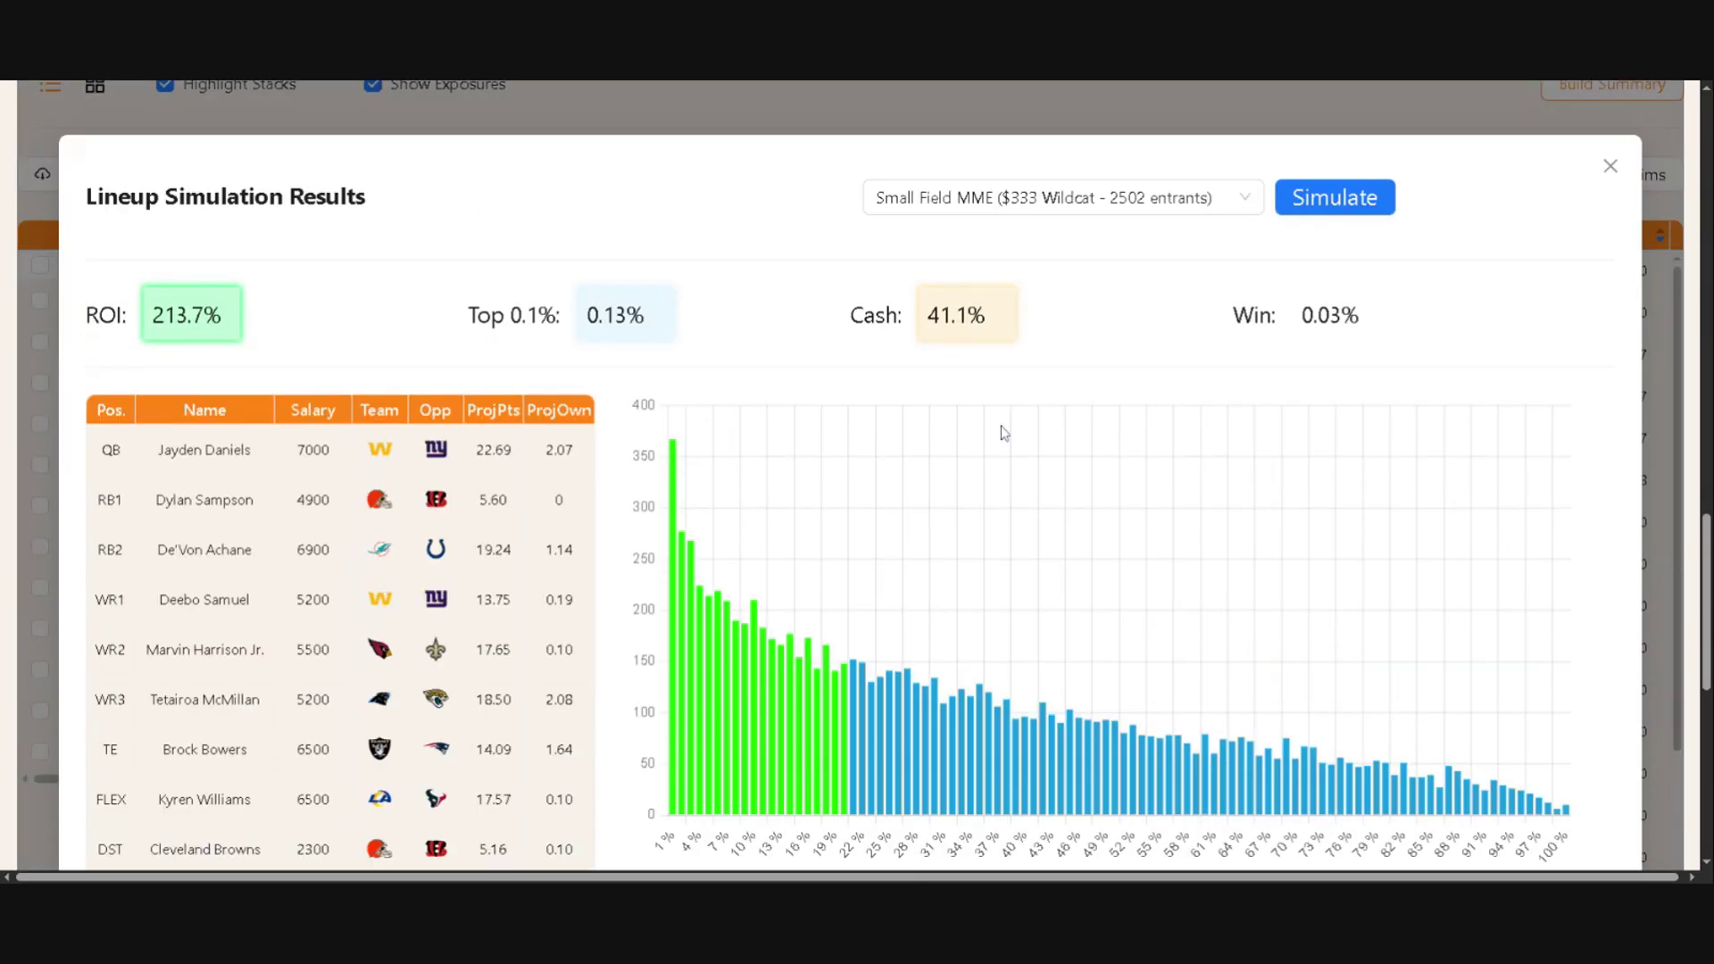
left_click(1119, 207)
left_click(1090, 278)
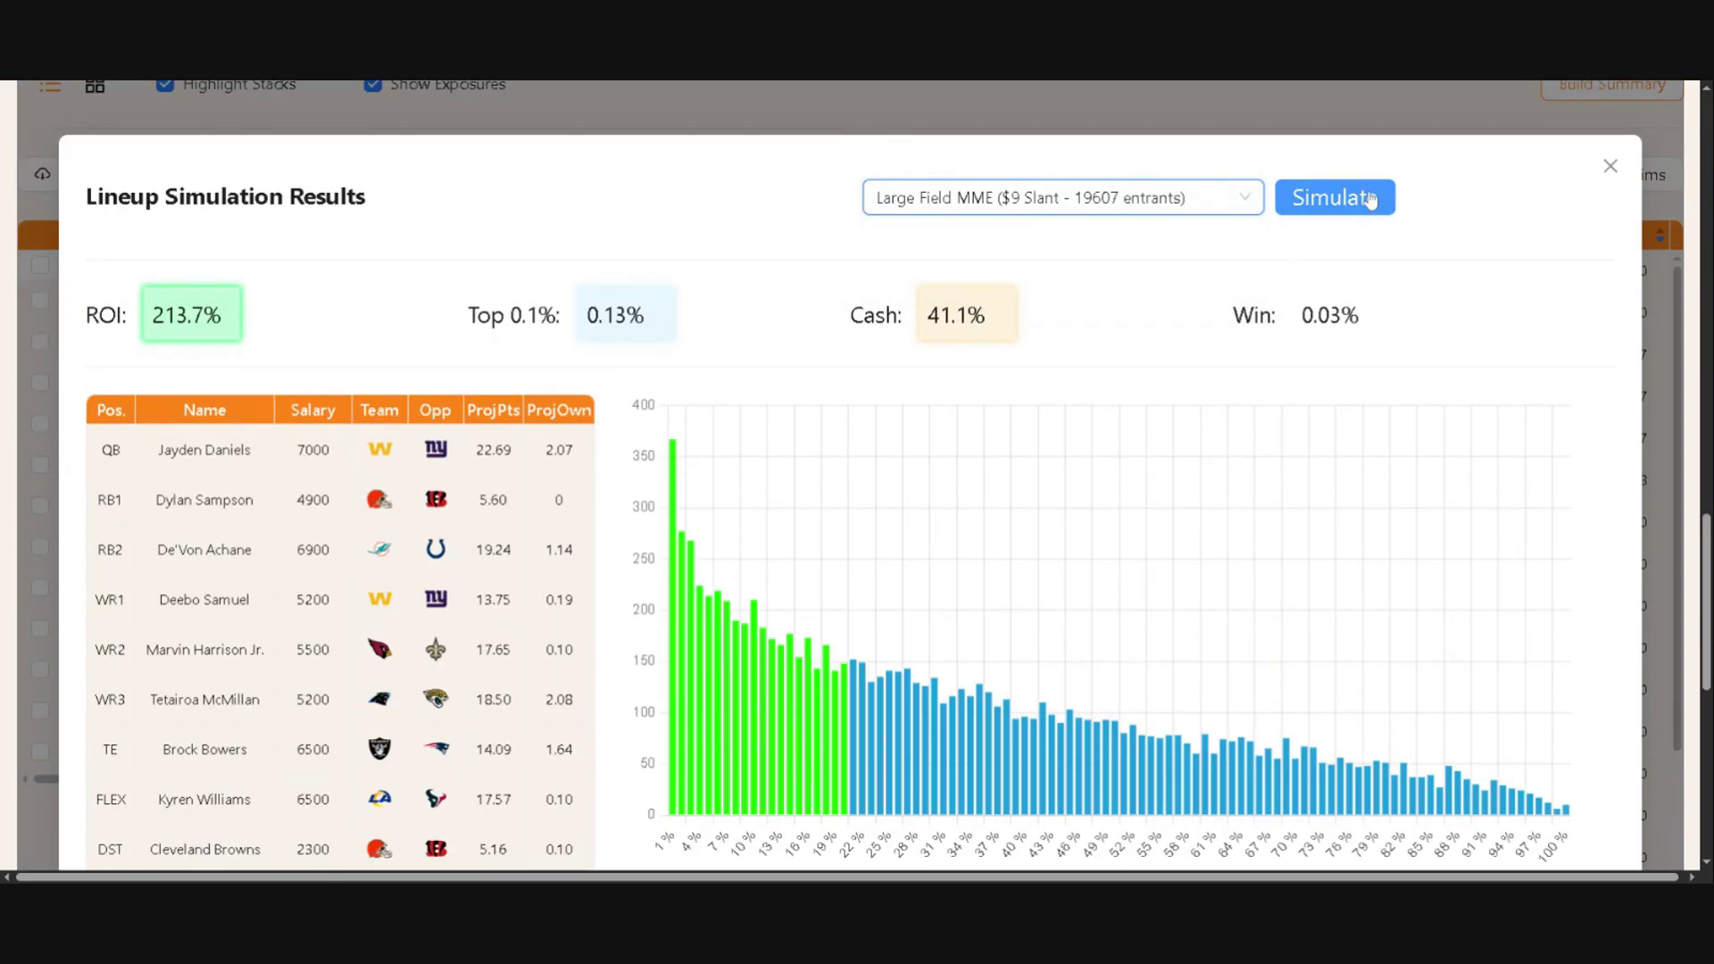
left_click(1371, 200)
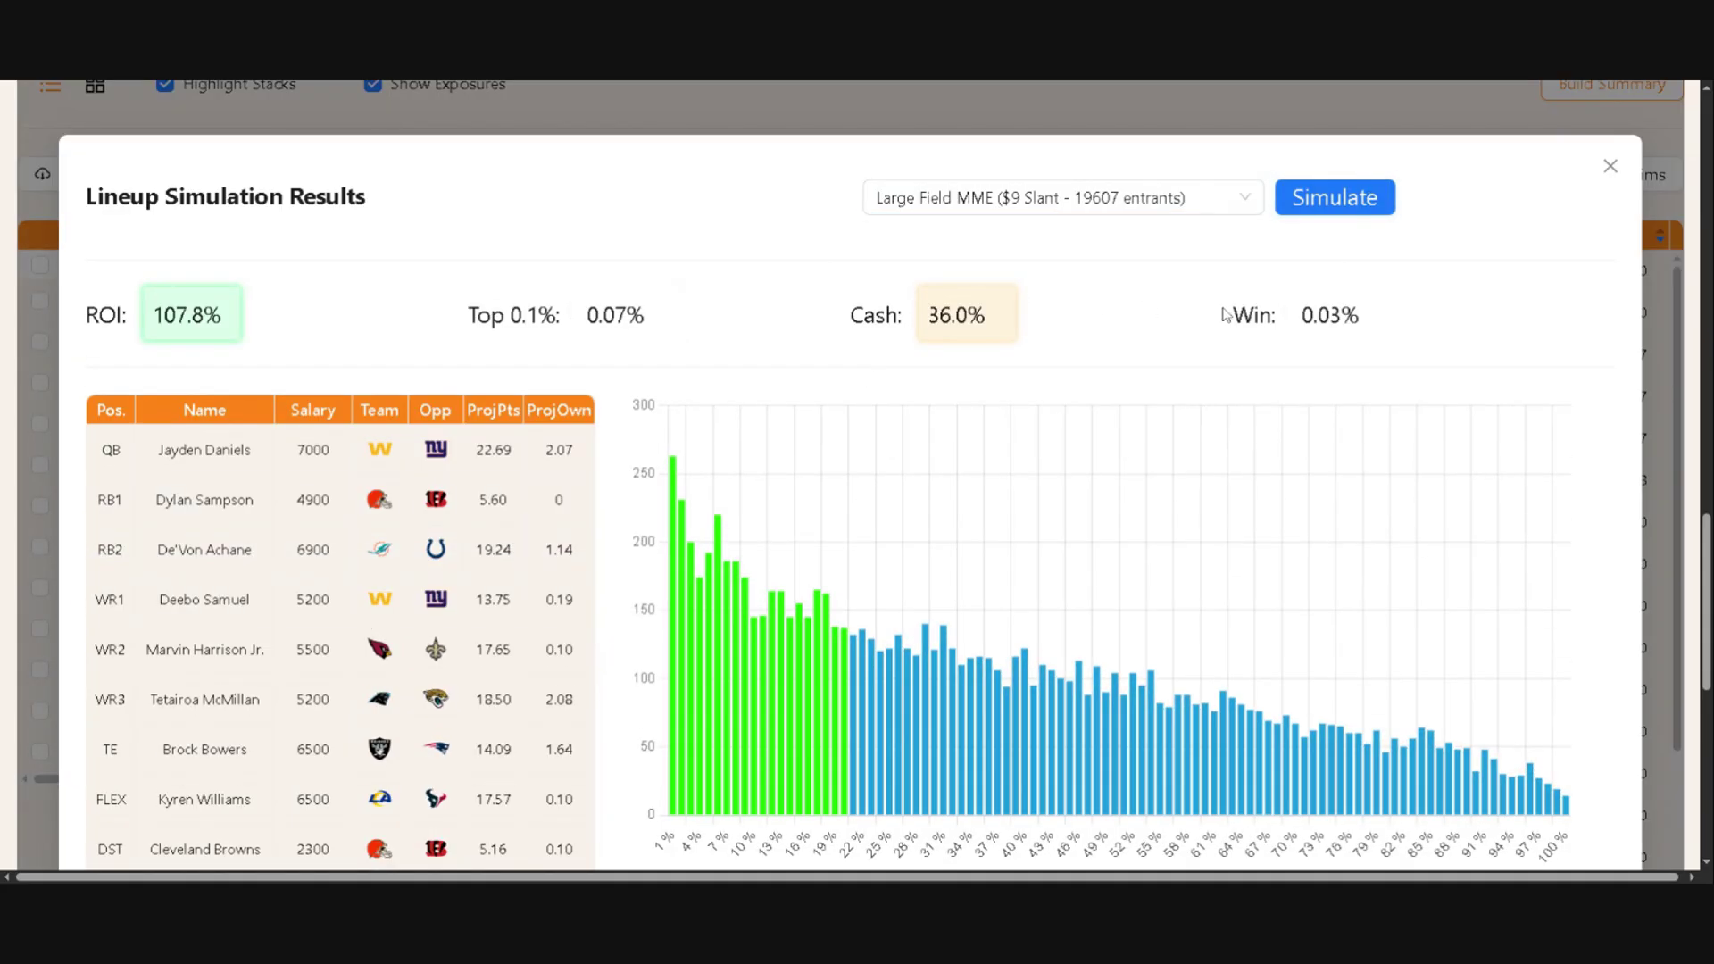
Examine the edited lineup's Cash rate, ROI and finish distribution, and close the simulation results.
left_click_drag(925, 315, 1014, 326)
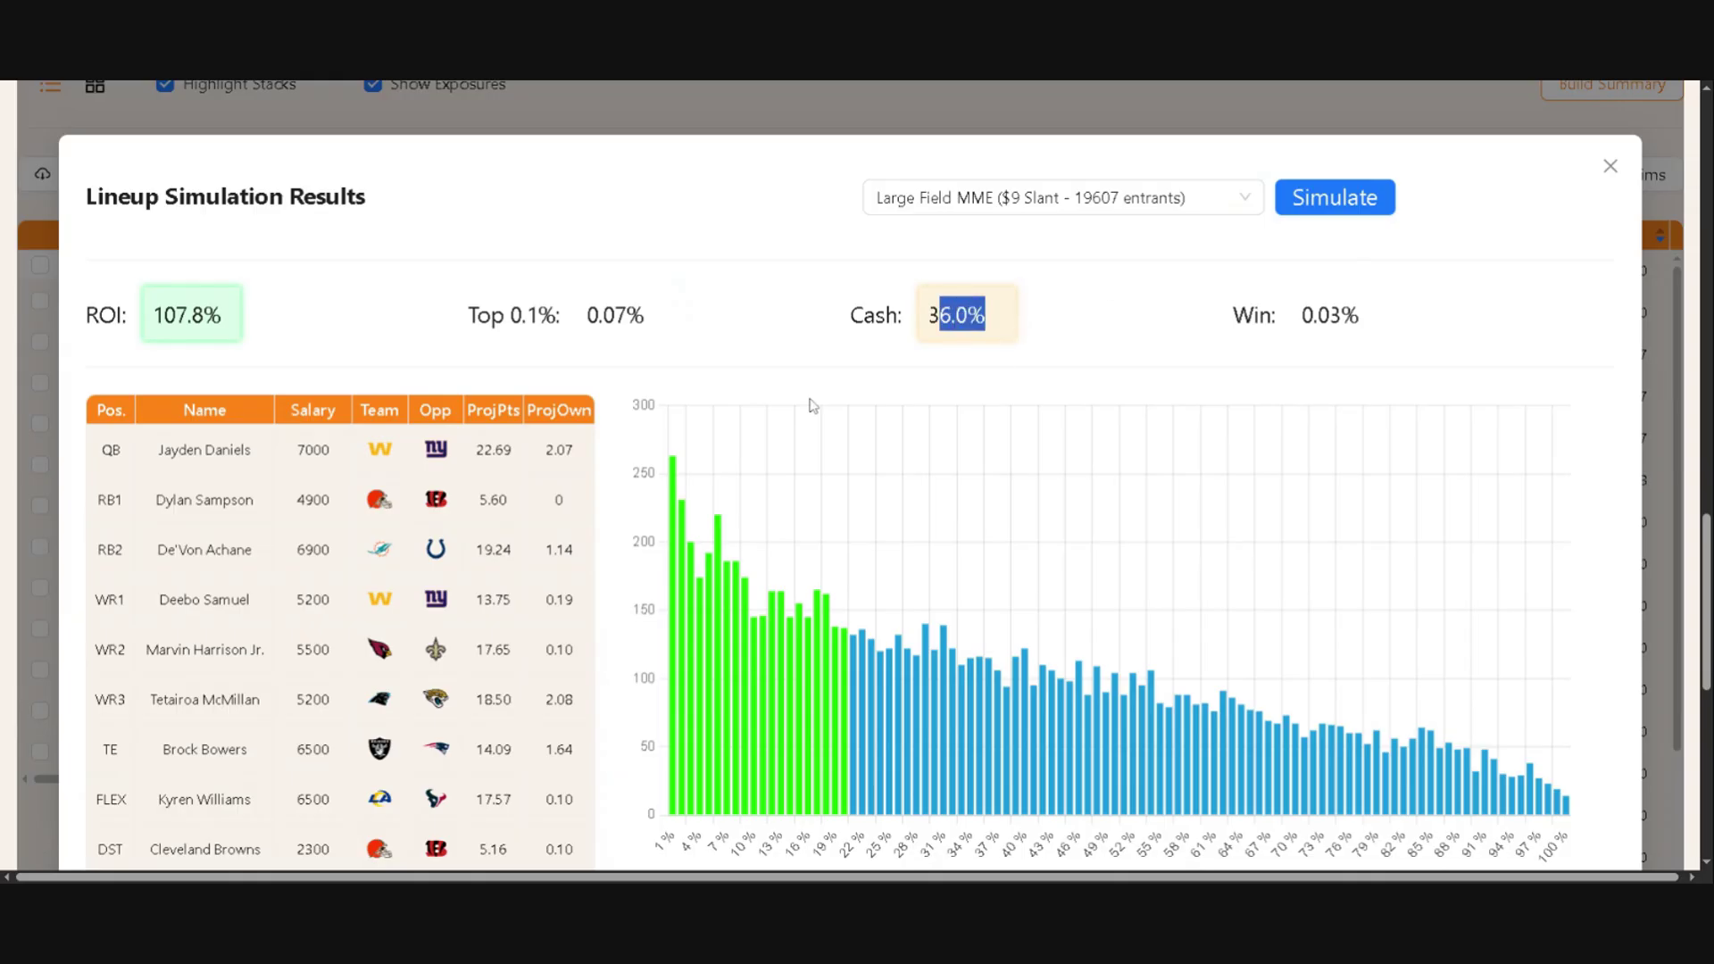
left_click_drag(150, 315, 276, 321)
scroll(721, 471, "down", 2)
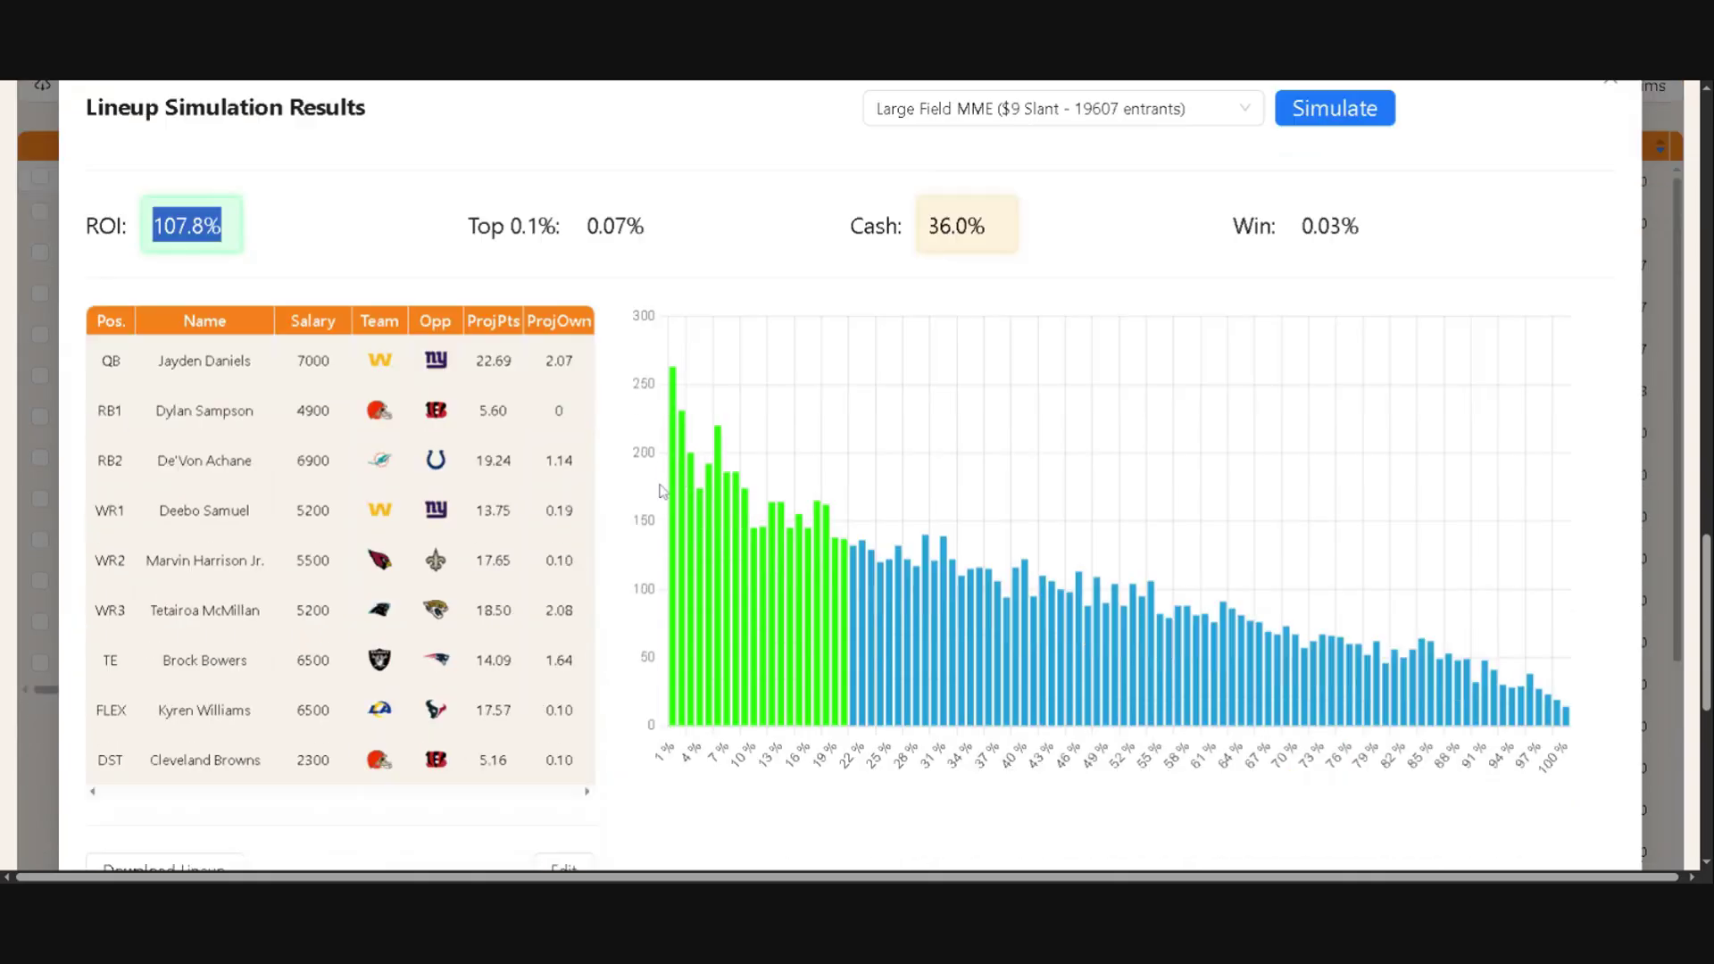
mouse_move(677, 600)
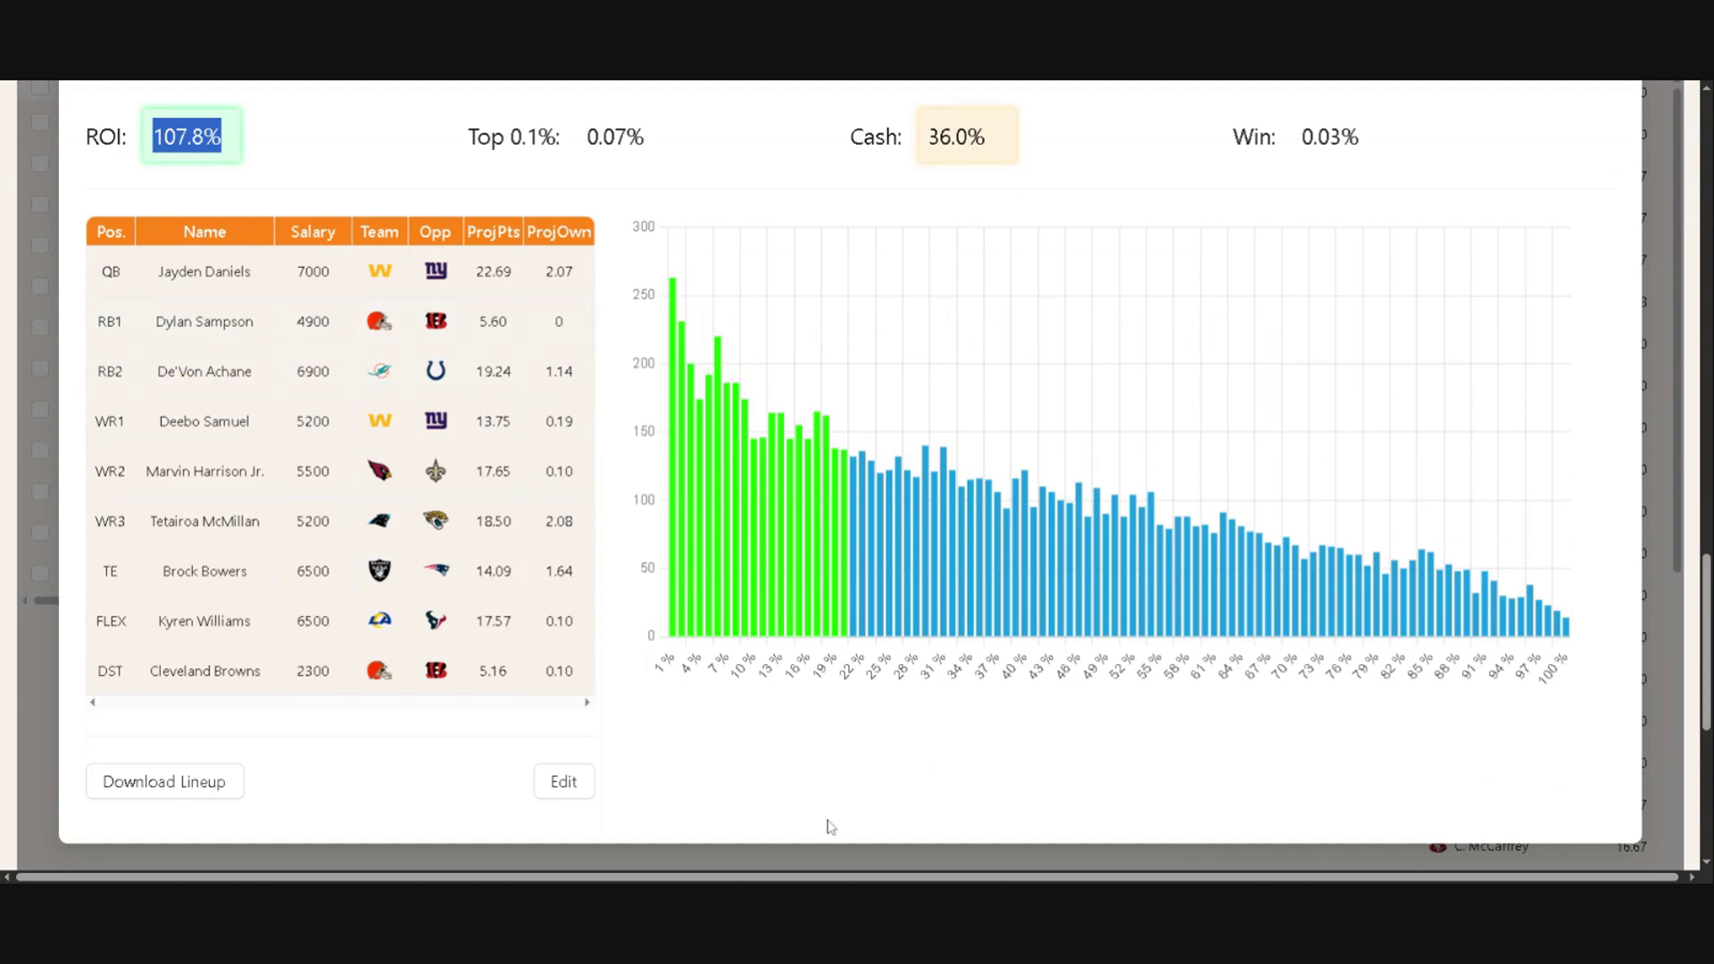
left_click(937, 757)
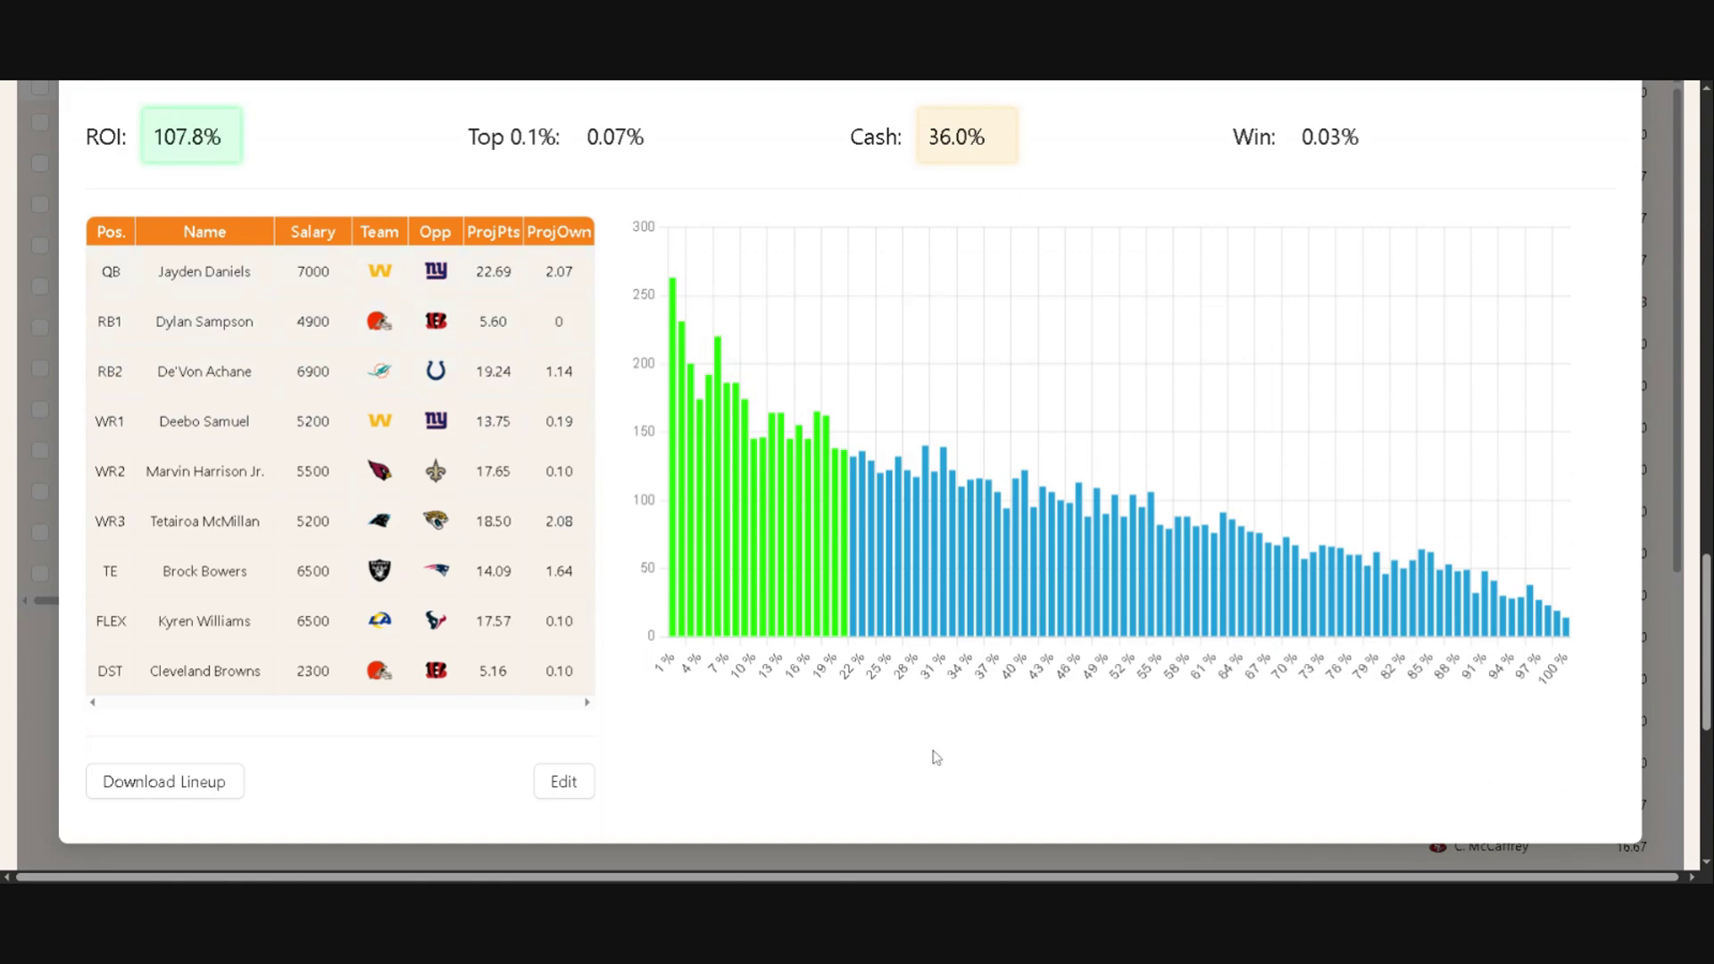
scroll(835, 756, "up", 3)
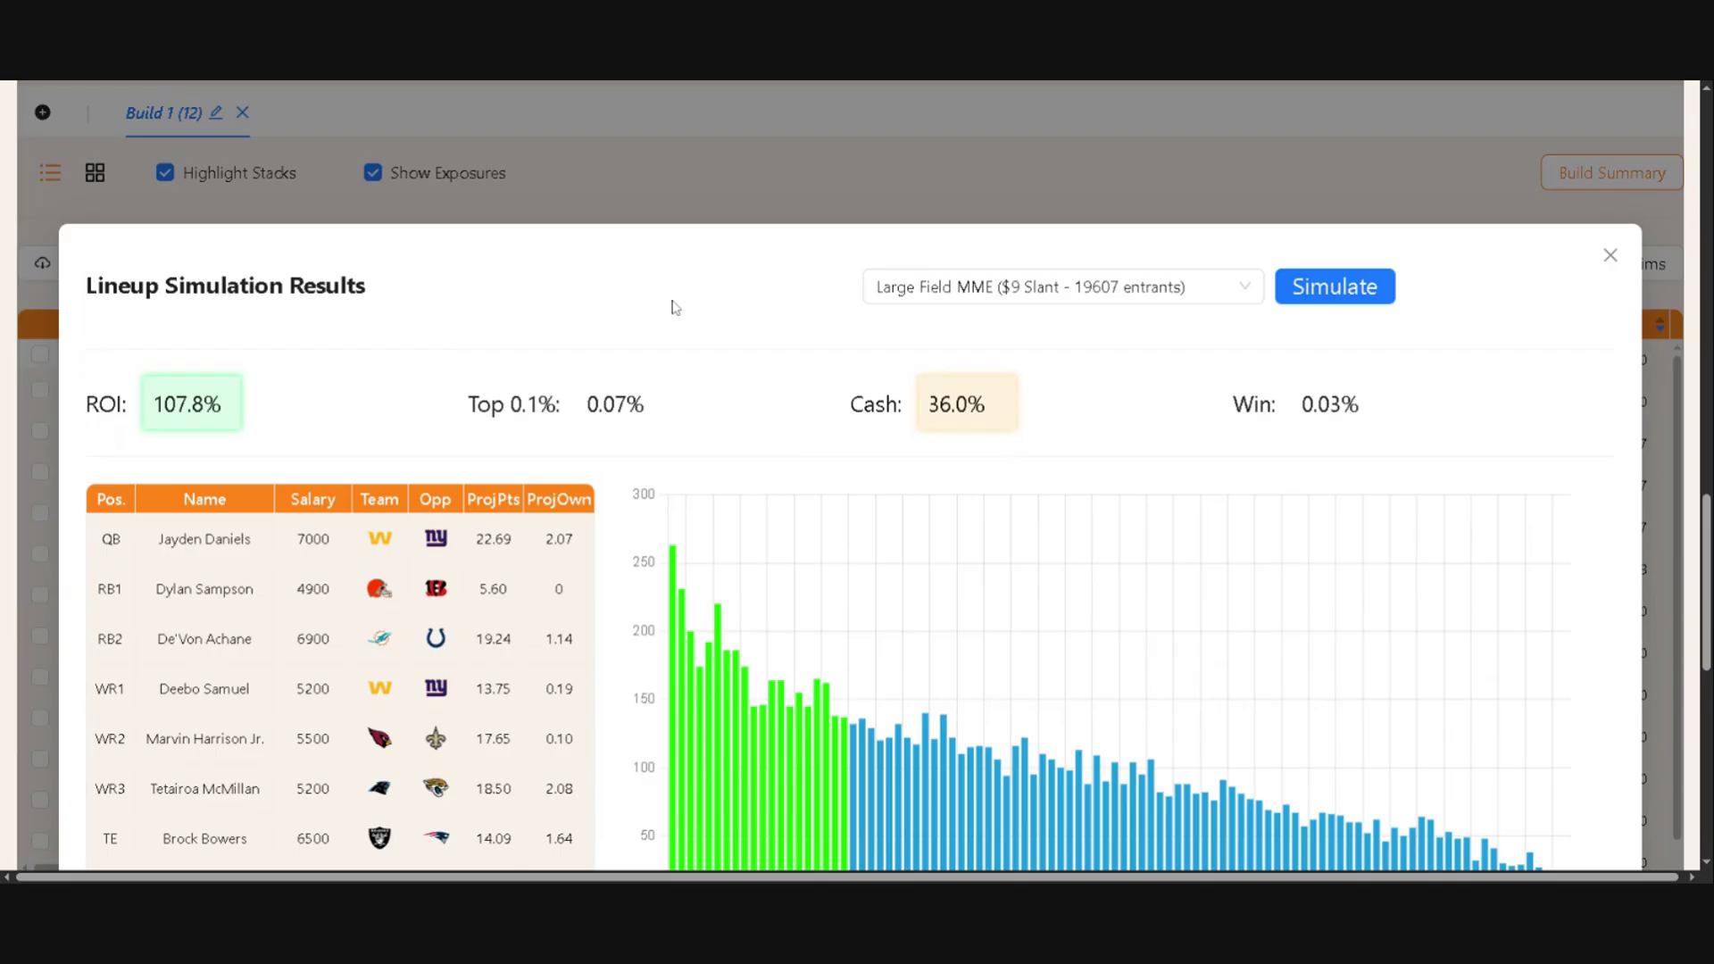
left_click(1611, 256)
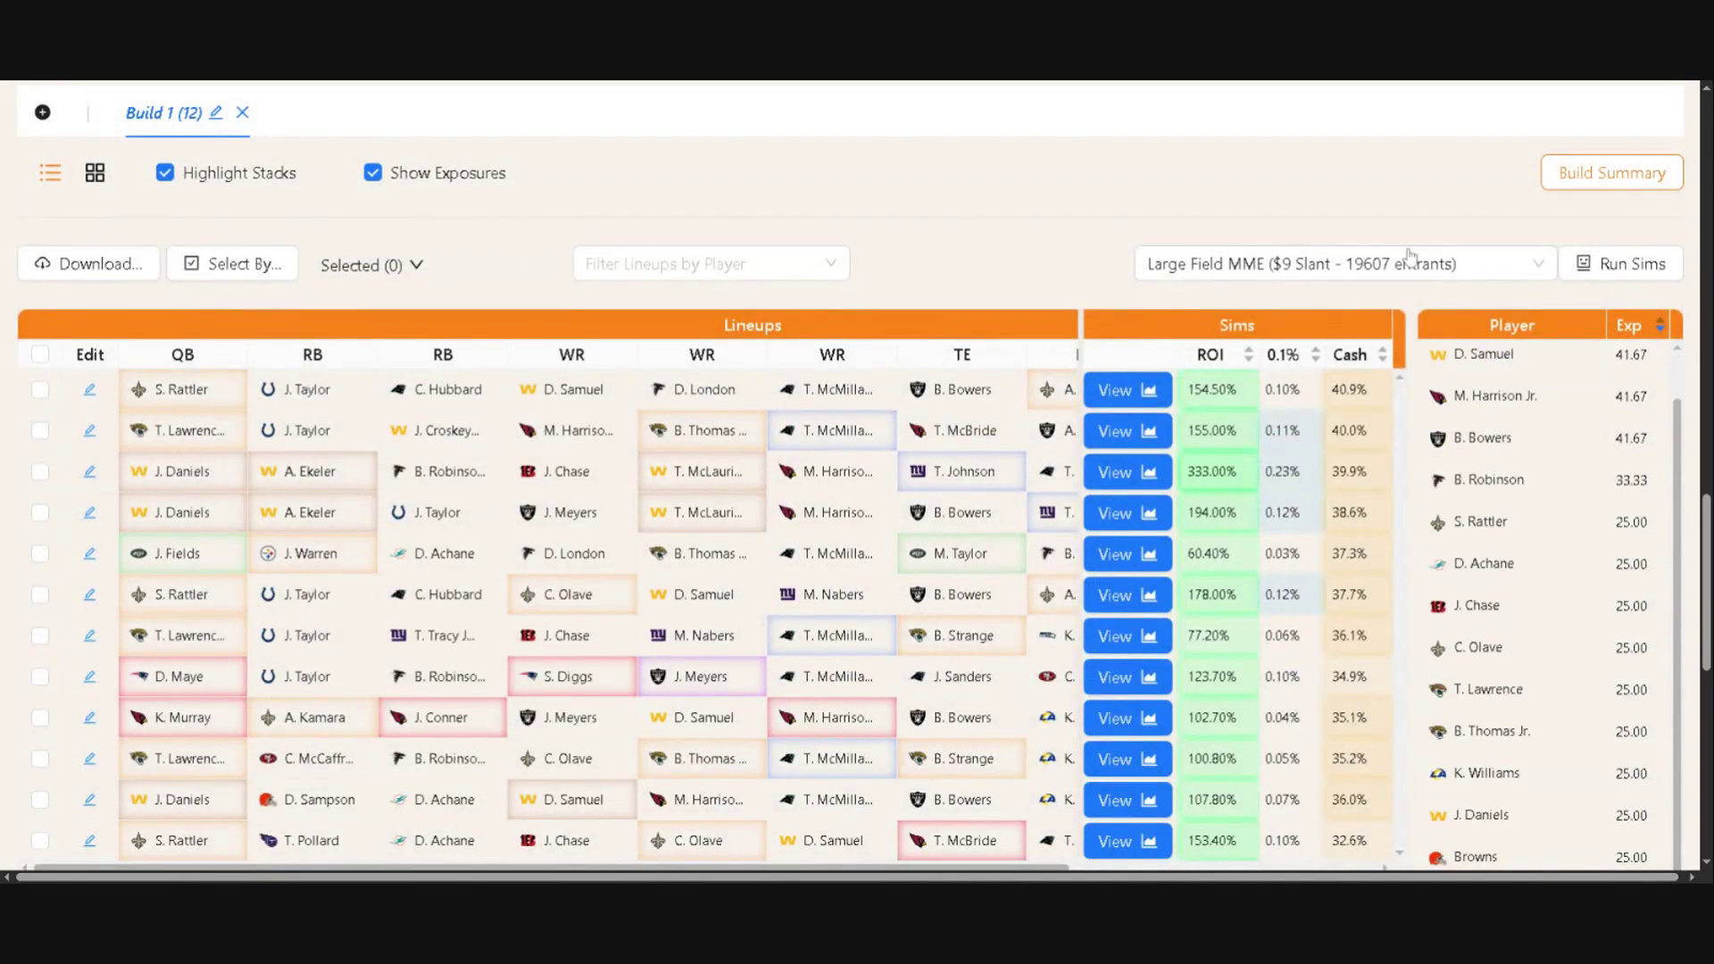